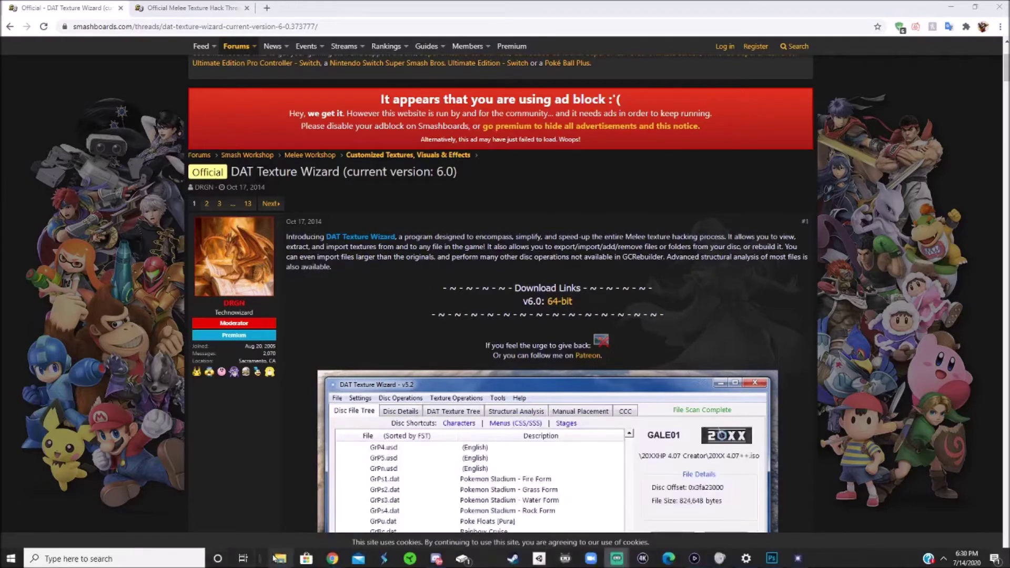
# Leave the forum thread and bring up the DAT Texture Wizard - v6.0 (x64) folder in File Explorer
pyautogui.click(281, 559)
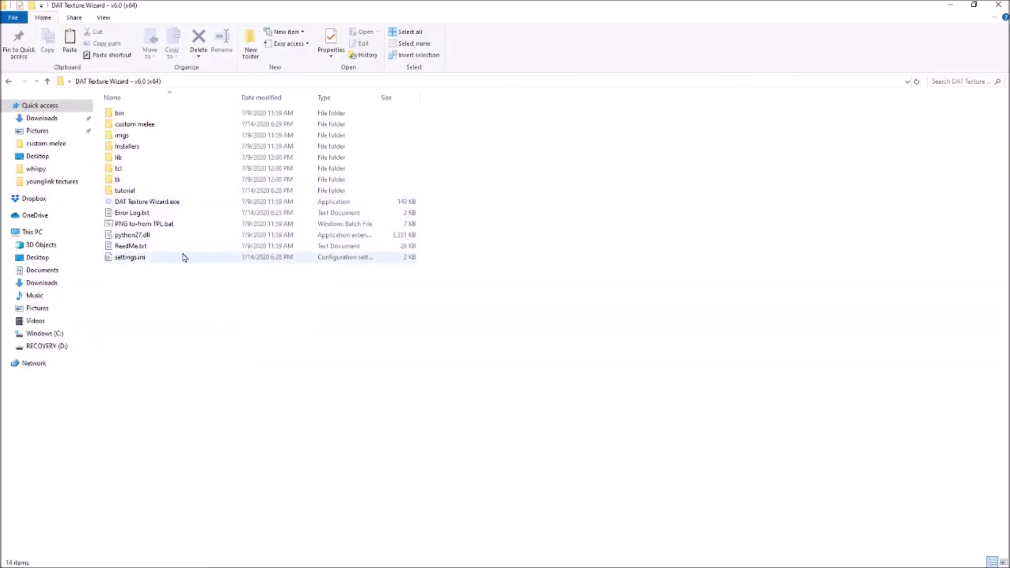
pyautogui.doubleClick(176, 193)
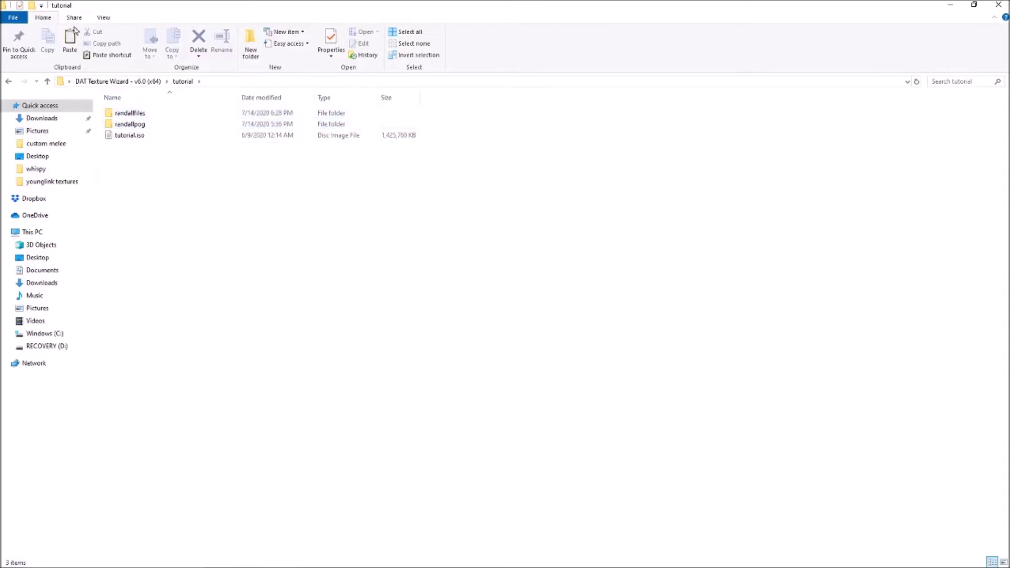
pyautogui.click(105, 82)
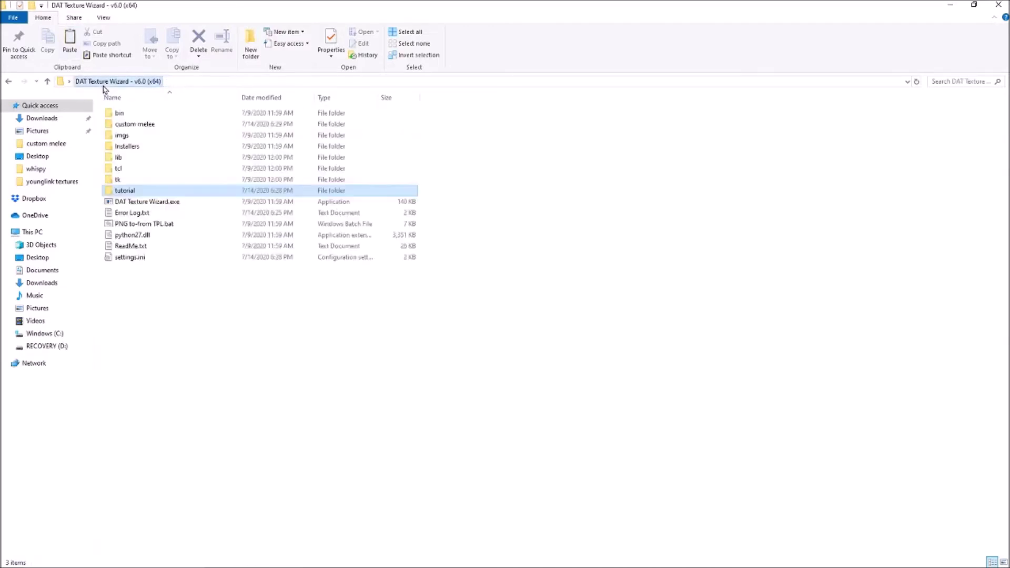
pyautogui.doubleClick(185, 204)
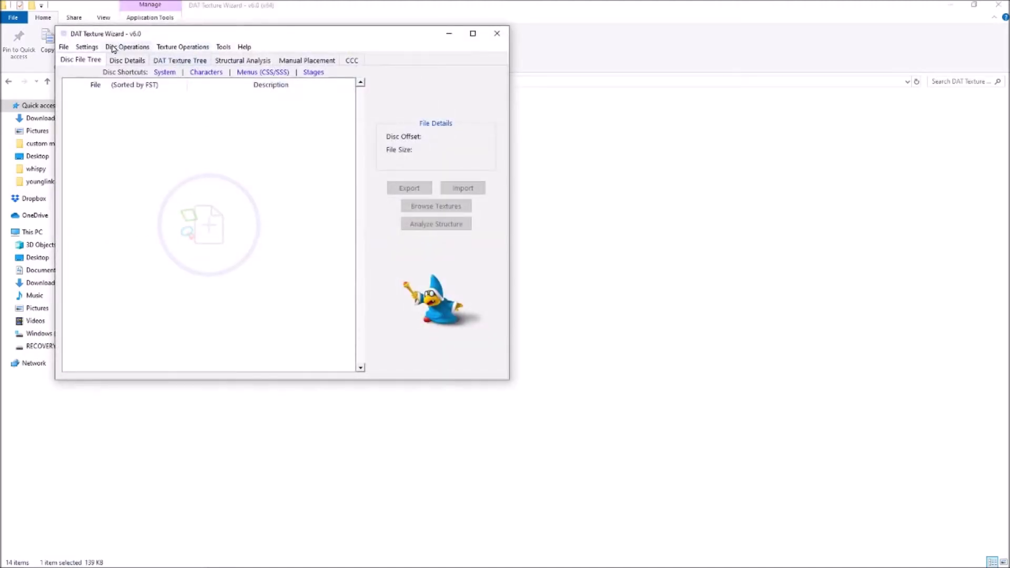
# Load the tutorial.iso disc image into DAT Texture Wizard
pyautogui.click(64, 47)
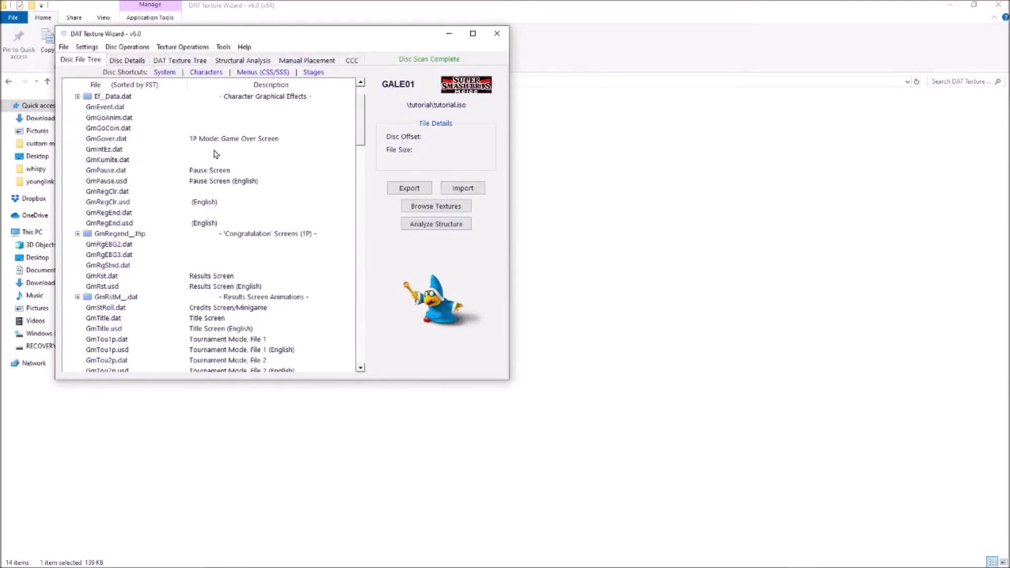
pyautogui.scroll(-1, 215, 169)
pyautogui.scroll(2, 216, 174)
pyautogui.scroll(-1, 217, 175)
pyautogui.scroll(2, 142, 220)
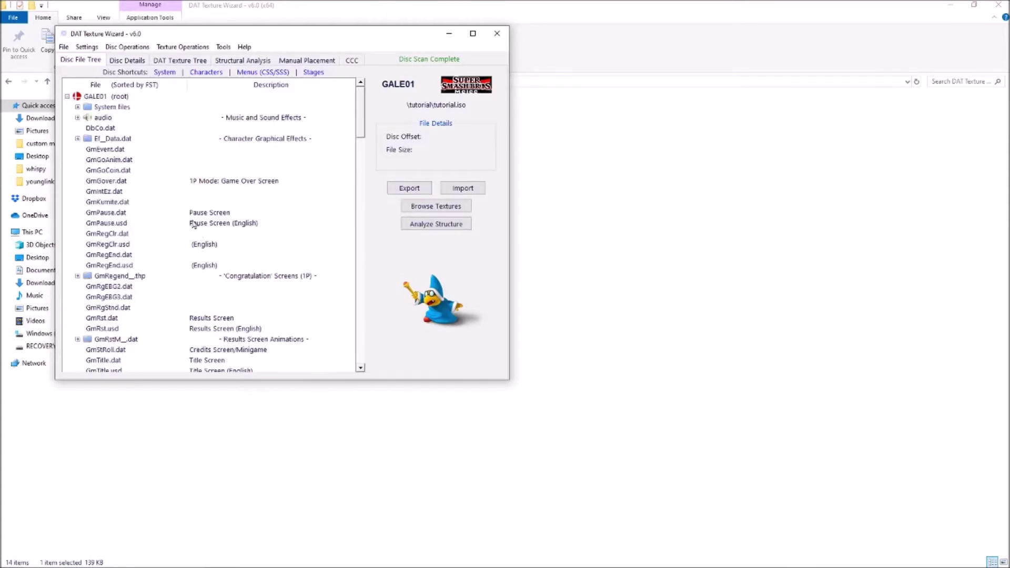
pyautogui.scroll(-2, 207, 230)
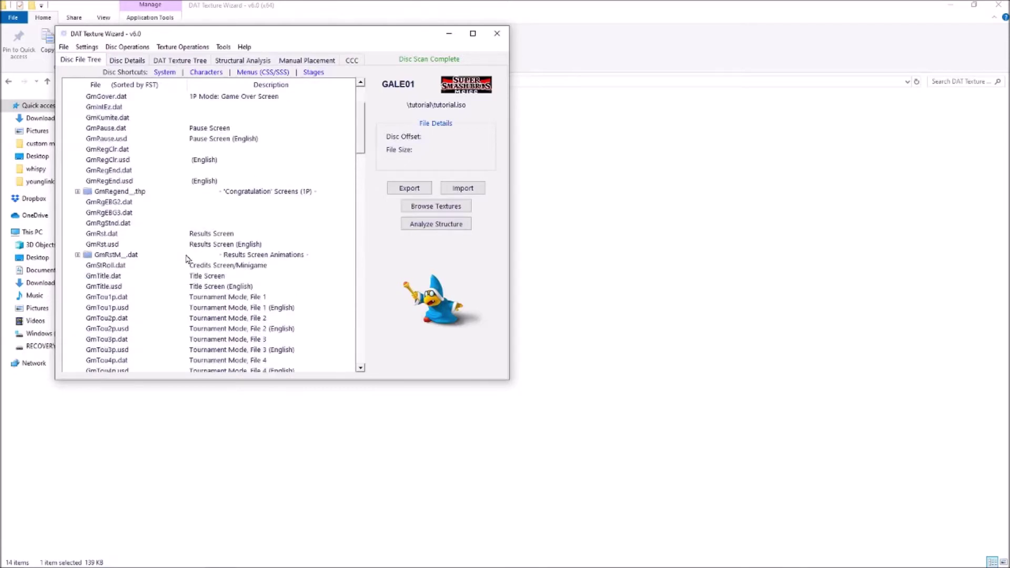
pyautogui.scroll(-6, 186, 258)
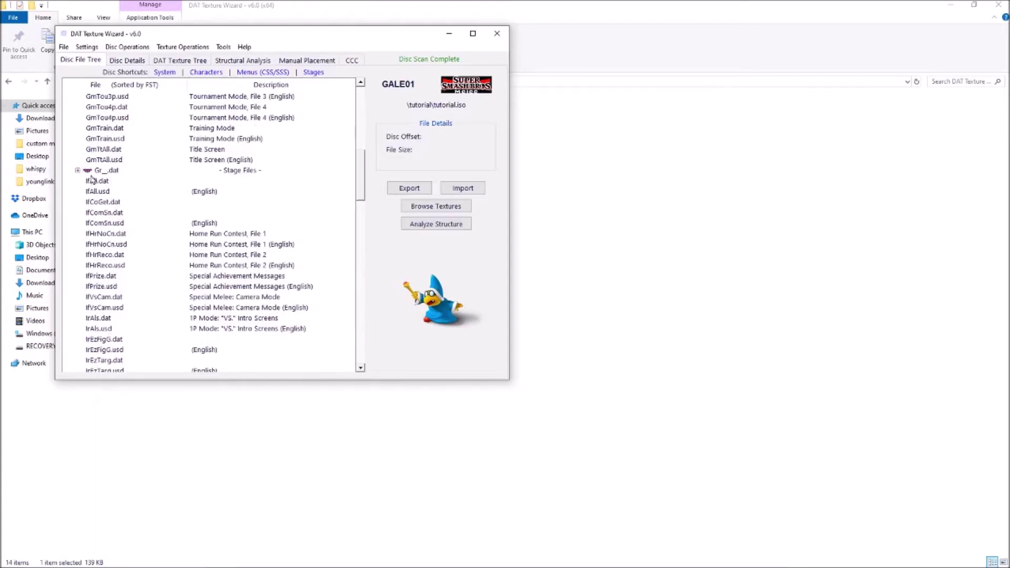
# Expand Gr_.dat and open Yoshi's Story's GrSt.dat to list its 46 textures
pyautogui.click(78, 173)
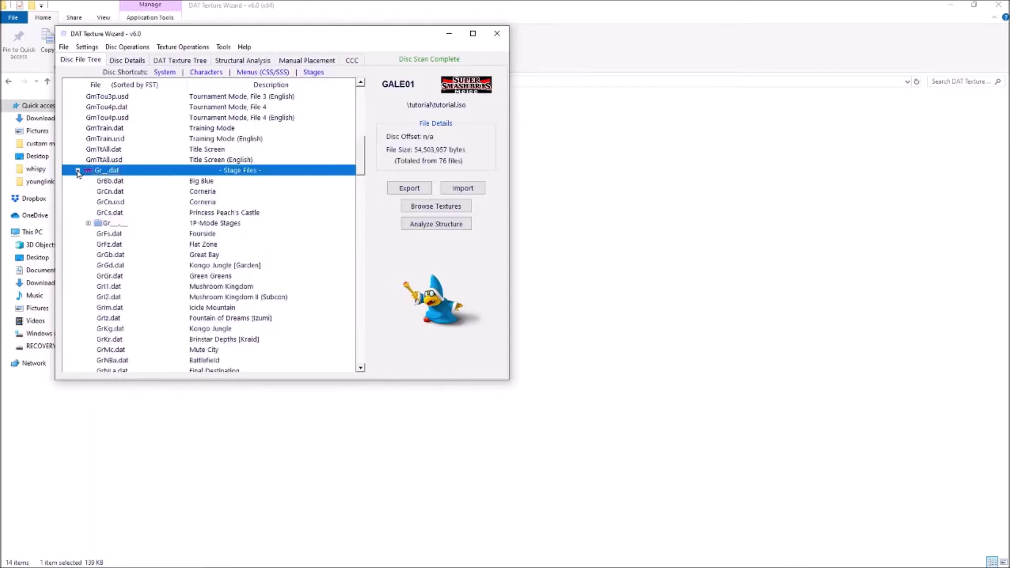
pyautogui.scroll(-5, 165, 221)
pyautogui.scroll(-3, 213, 282)
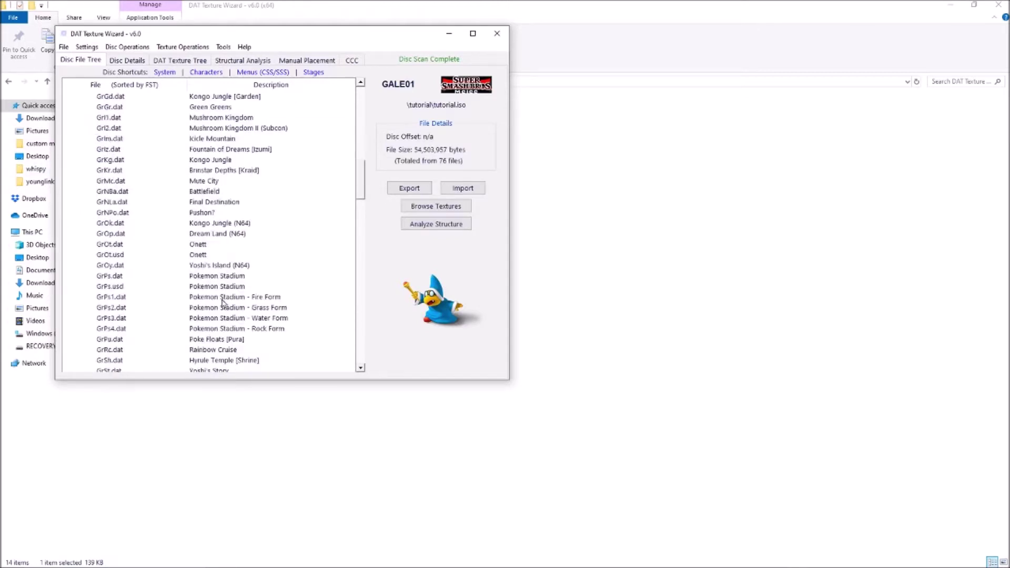
pyautogui.doubleClick(224, 331)
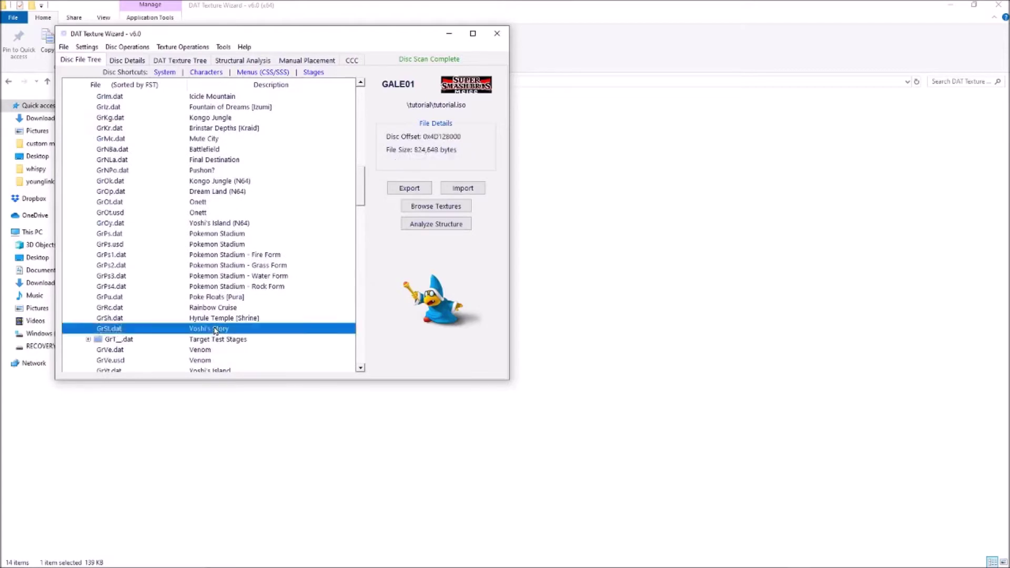
pyautogui.scroll(-10, 145, 189)
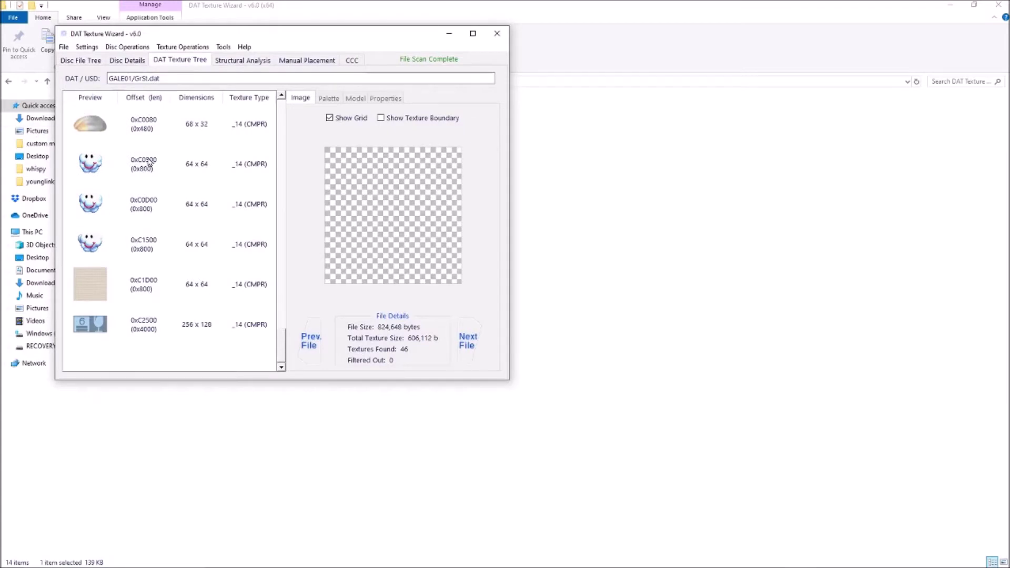
# Select the cloud-face textures 0xC0500 through 0xC1500 for export, then dismiss the folder prompt
pyautogui.click(148, 175)
pyautogui.keyDown('shift'); pyautogui.click(153, 250); pyautogui.keyUp('shift')
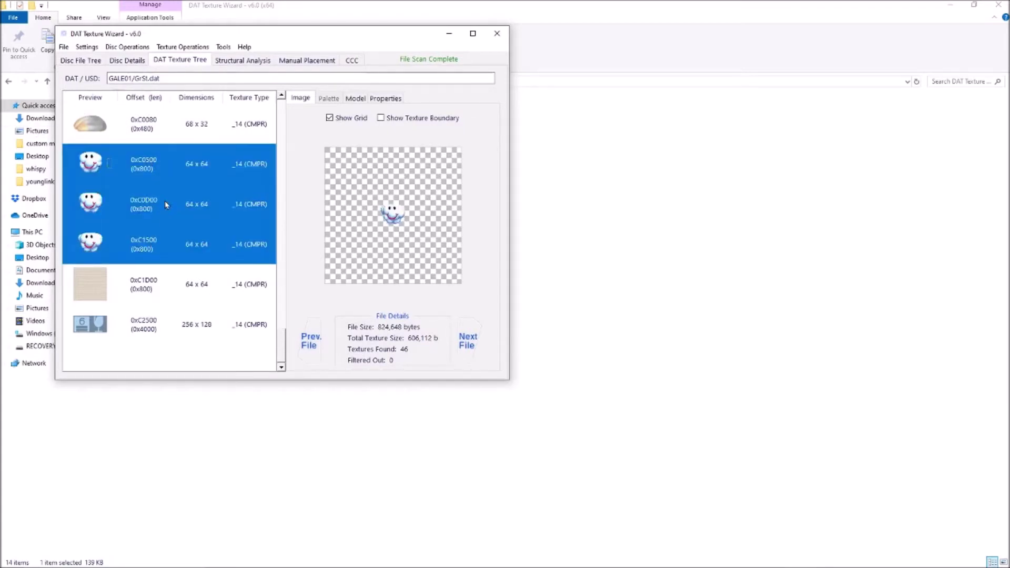
pyautogui.rightClick(165, 201)
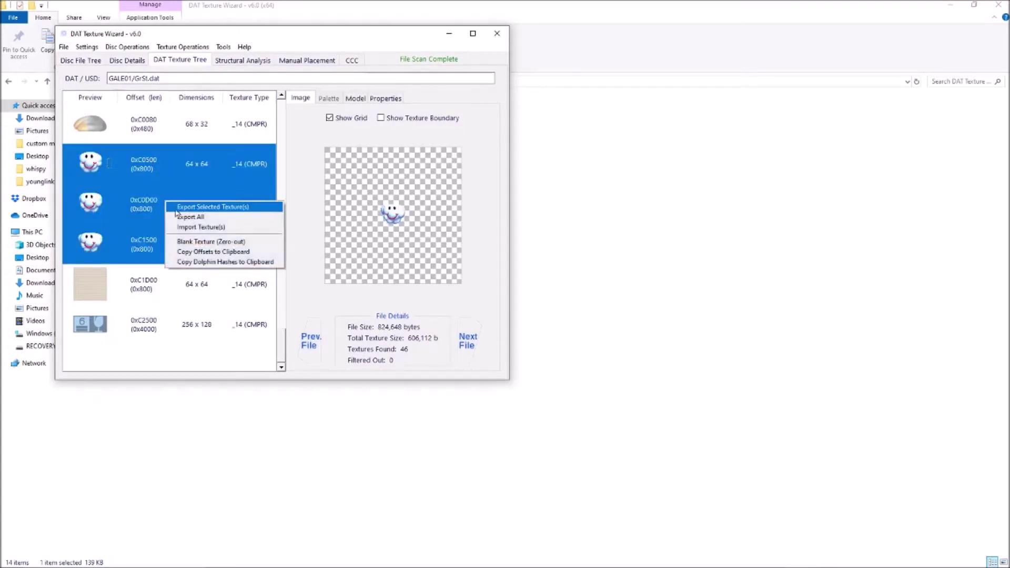
pyautogui.click(209, 207)
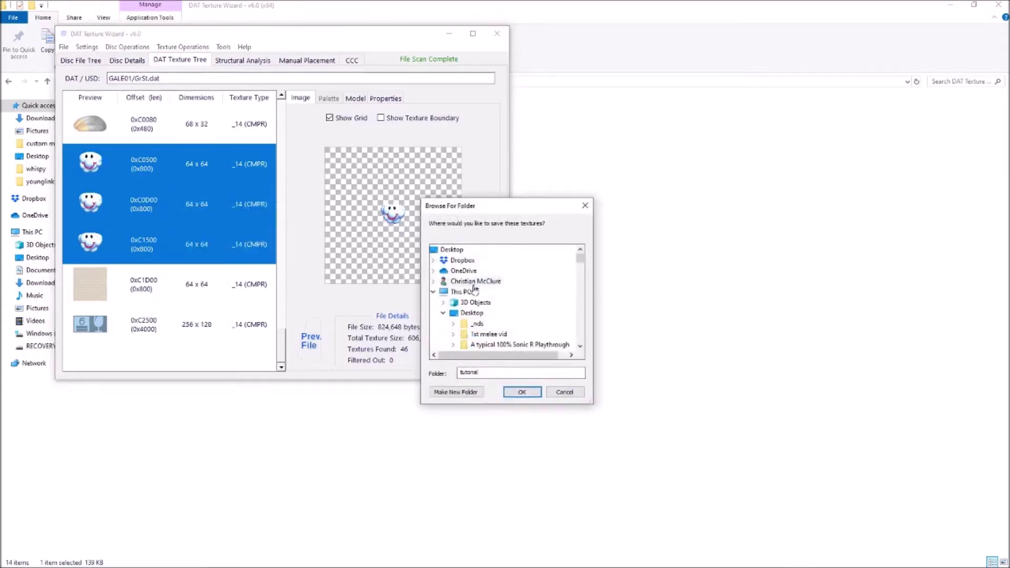
pyautogui.scroll(-3, 502, 326)
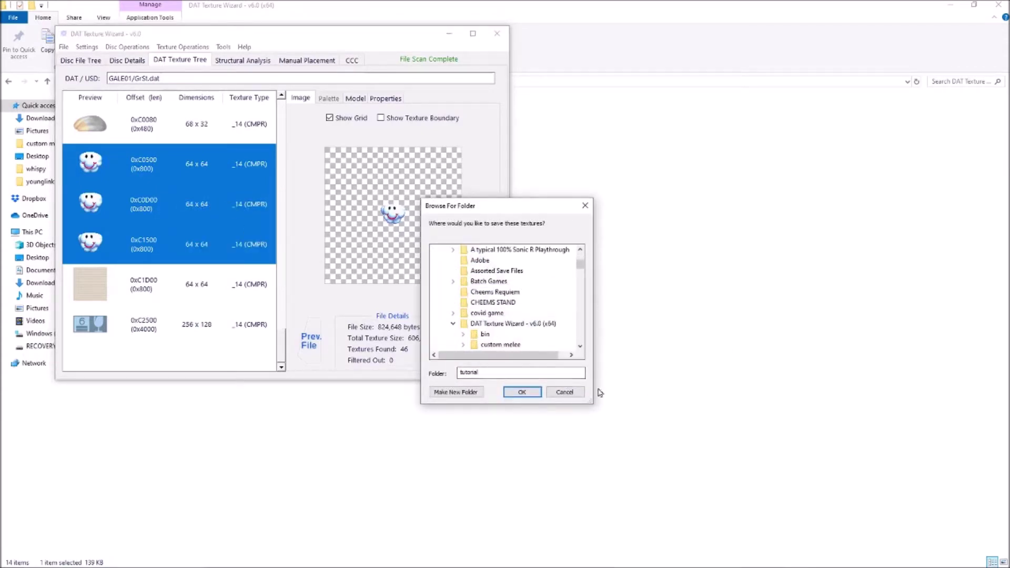
pyautogui.click(563, 393)
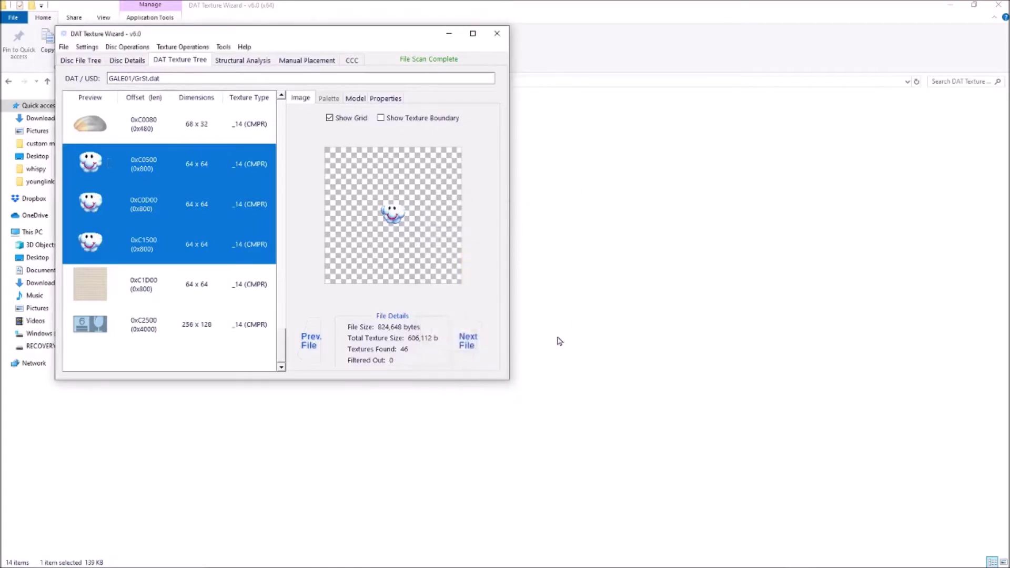
pyautogui.click(568, 6)
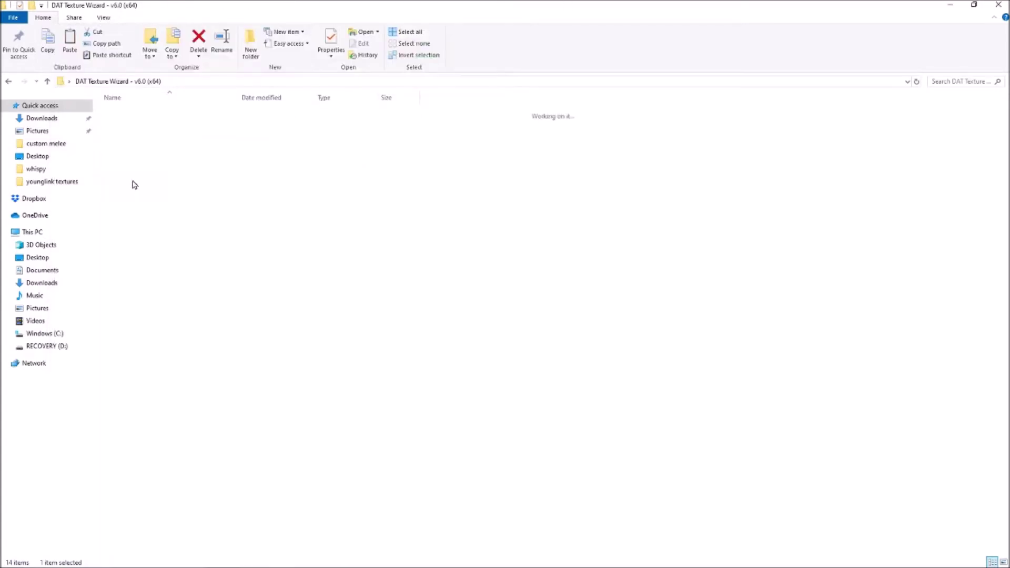
# Open tutorial, then randallfiles, to reach the three exported cloud-face PNGs
pyautogui.doubleClick(136, 118)
pyautogui.doubleClick(135, 119)
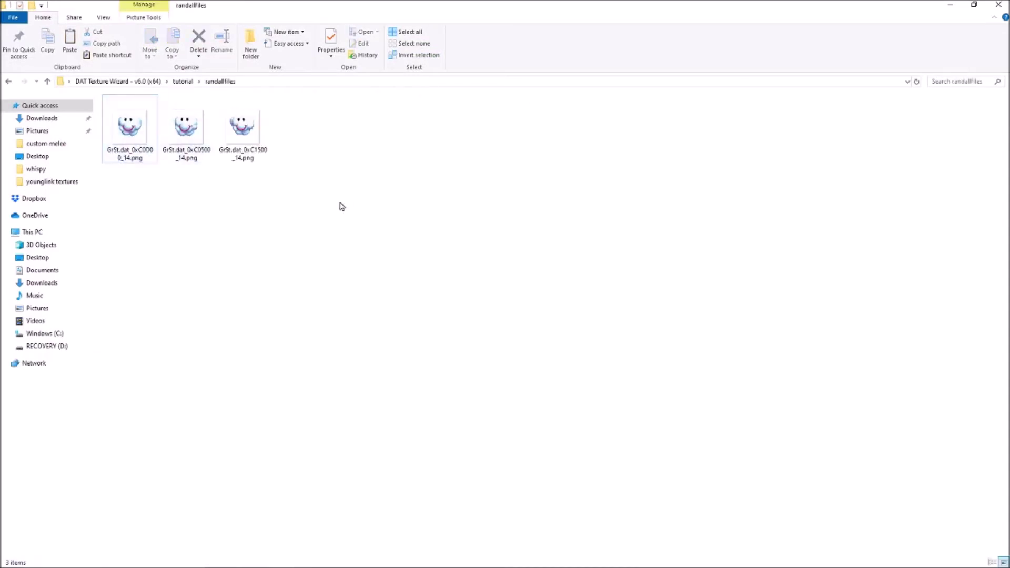
pyautogui.moveTo(337, 207); pyautogui.dragTo(354, 228)
pyautogui.moveTo(447, 566)
# In Photoshop, confirm the cloud-face images use RGB Color mode at 8 bits per channel
pyautogui.click(772, 559)
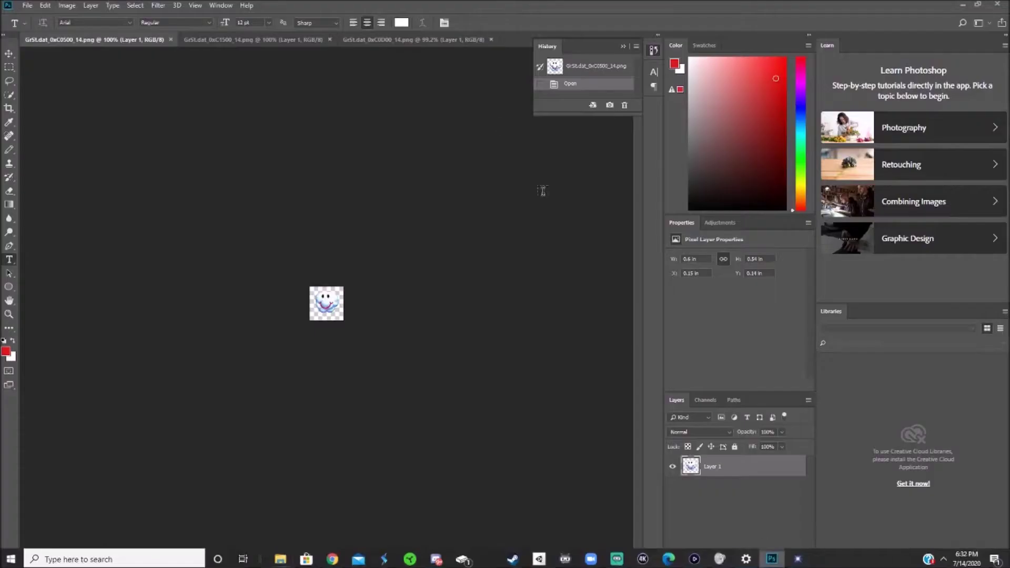
pyautogui.click(388, 41)
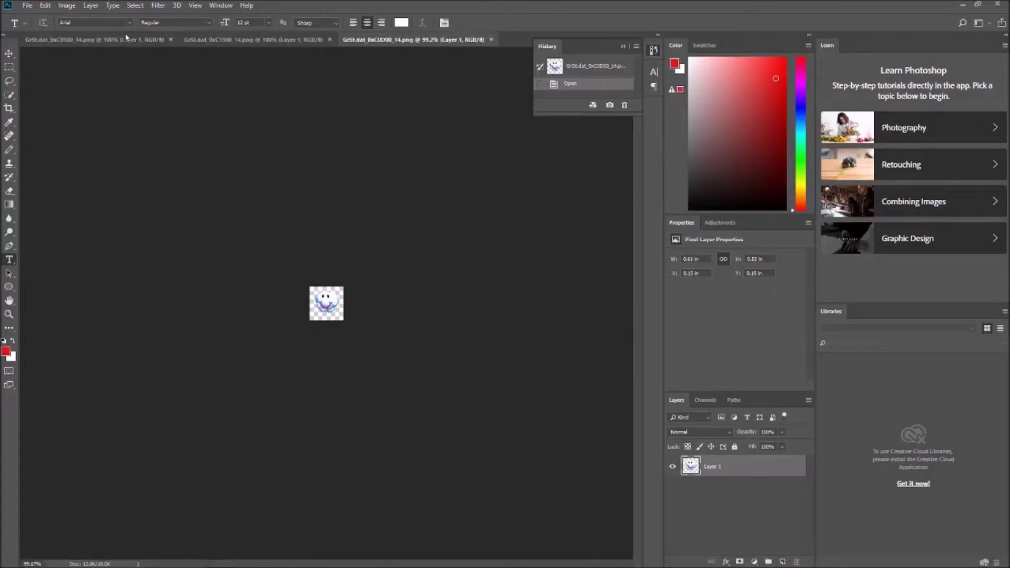
pyautogui.click(127, 38)
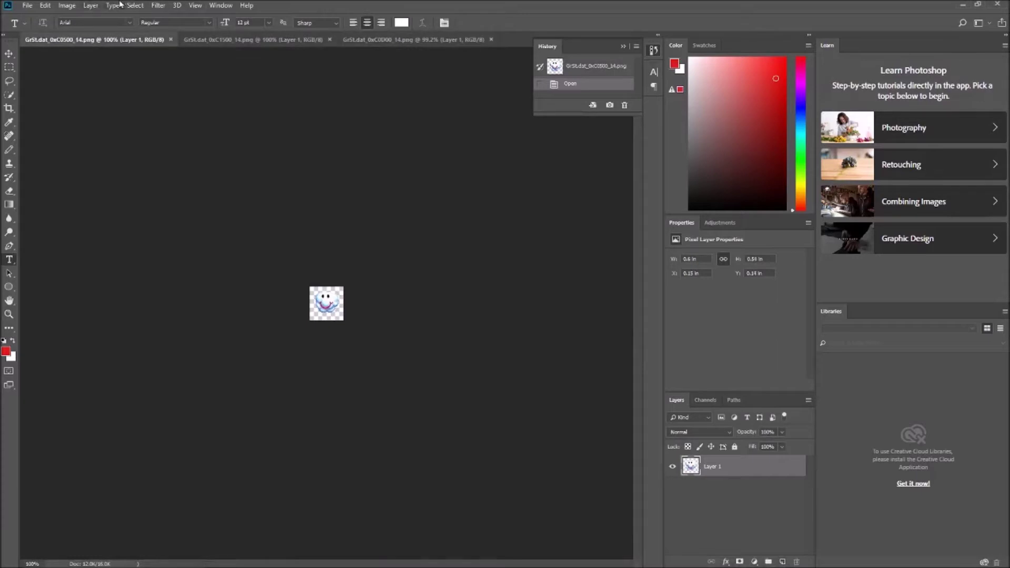
pyautogui.click(78, 5)
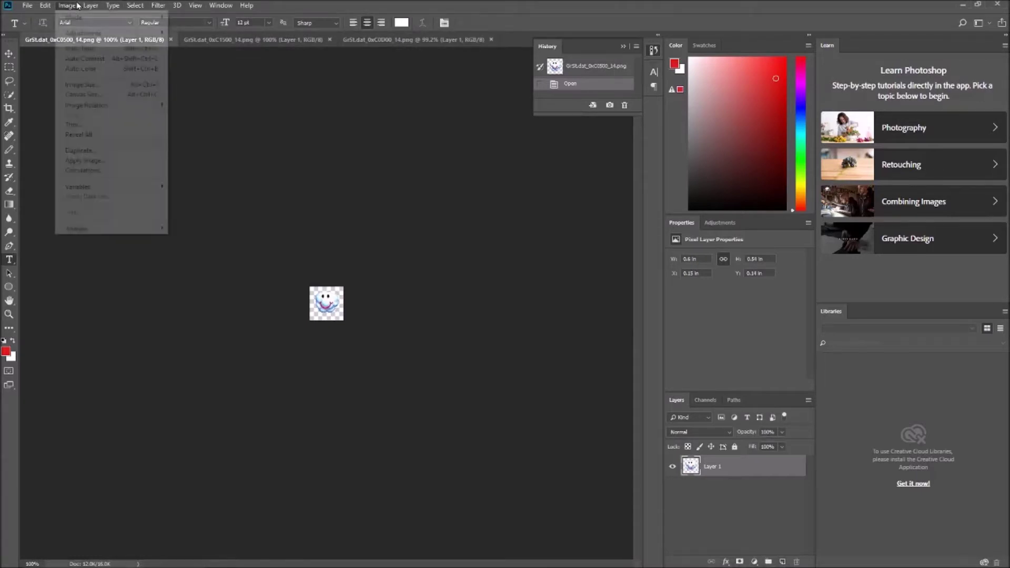
pyautogui.moveTo(87, 18)
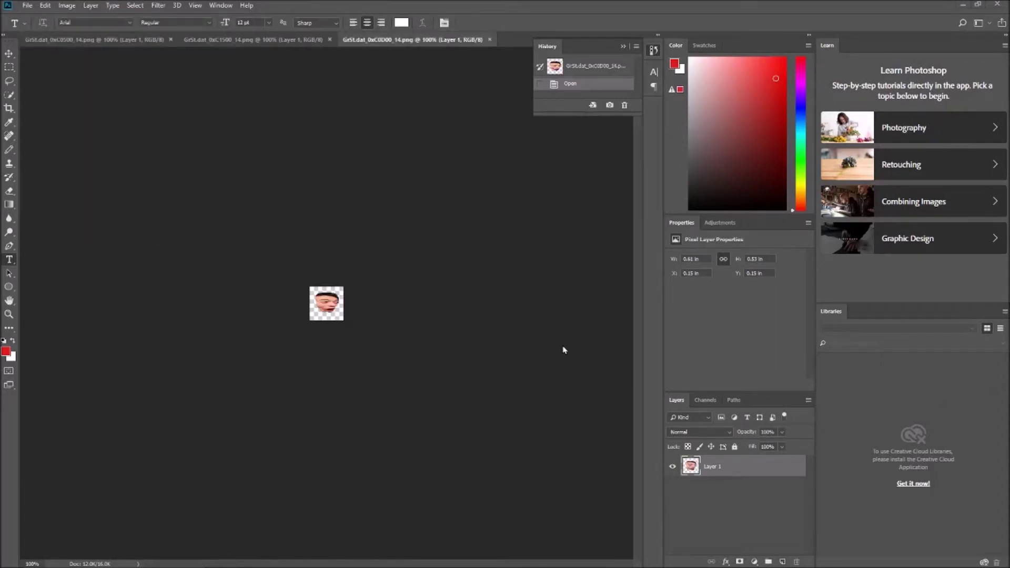
pyautogui.scroll(5, 346, 317)
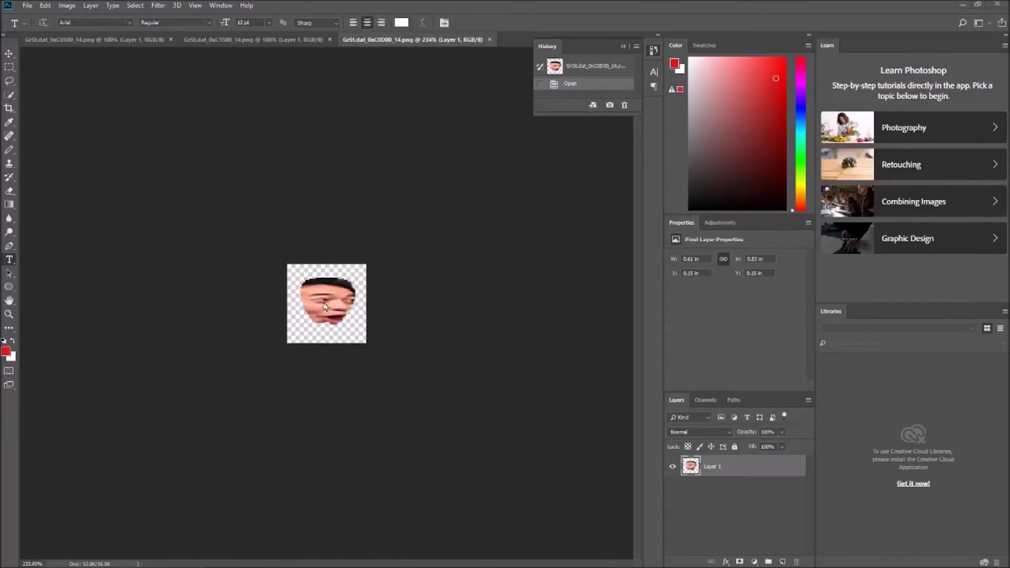
# Return to GrSt.dat_0xC0500_14.png and bring up the File menu
pyautogui.click(242, 39)
pyautogui.click(79, 40)
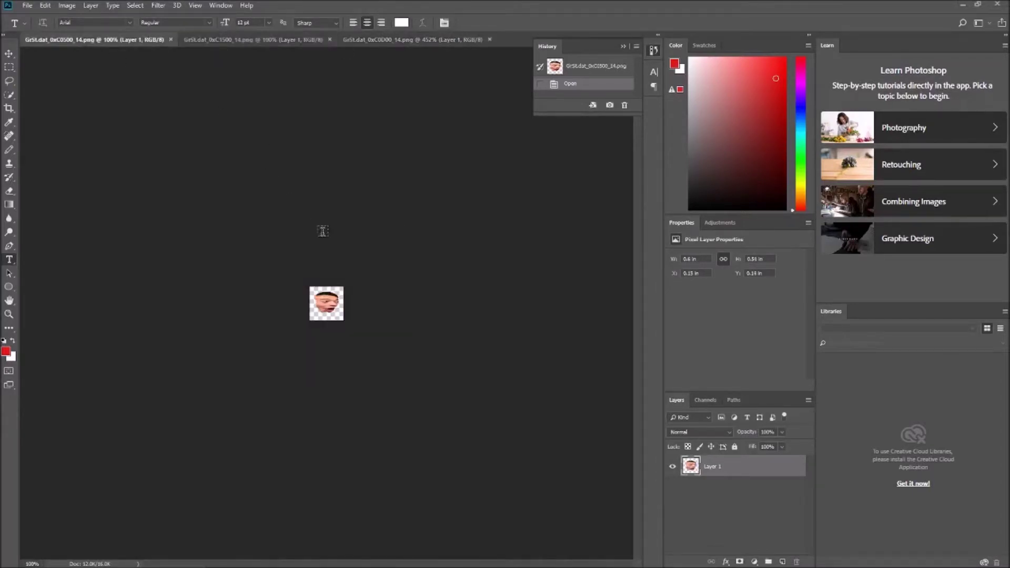
pyautogui.scroll(4, 343, 324)
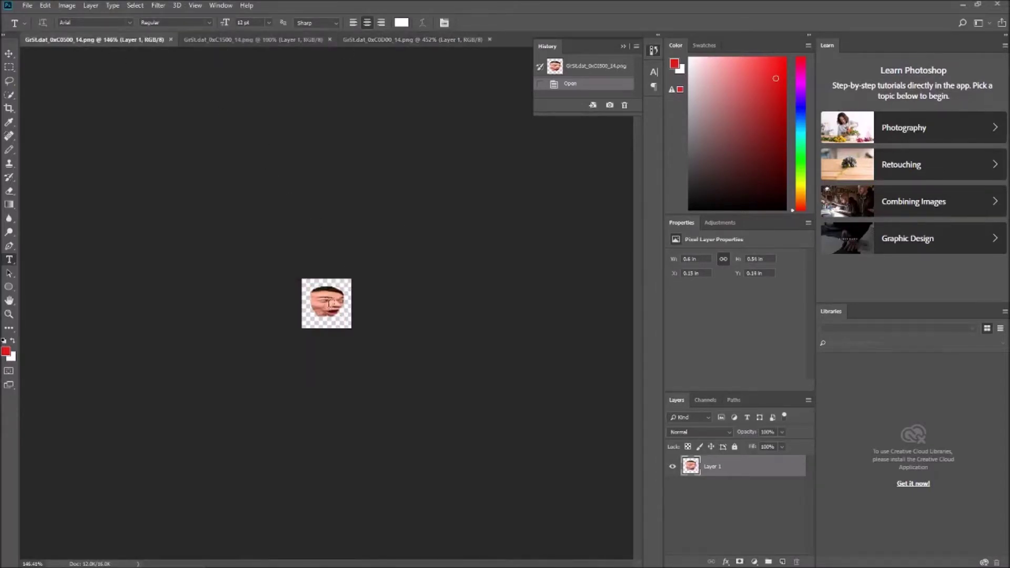
pyautogui.click(27, 6)
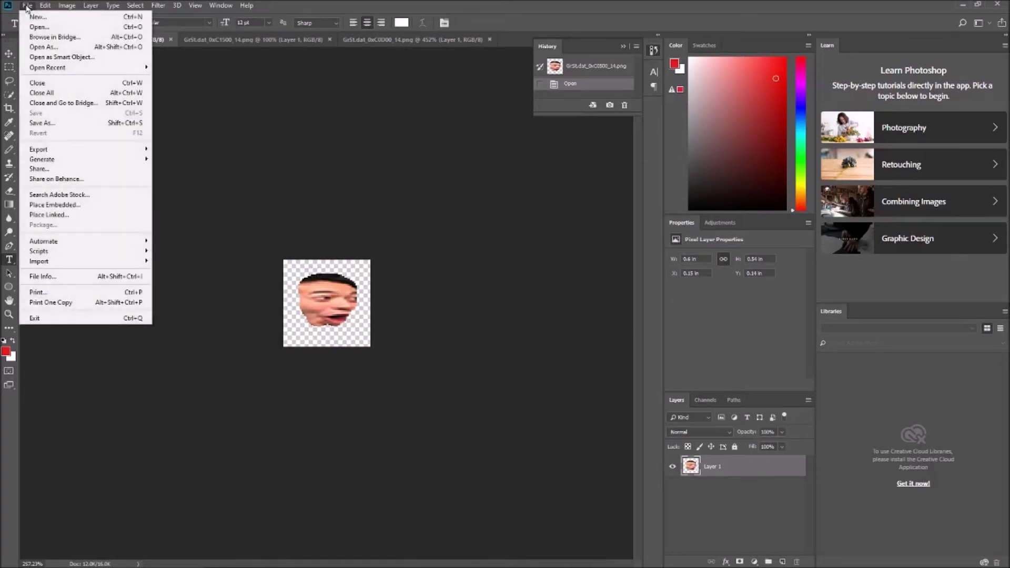
pyautogui.click(73, 123)
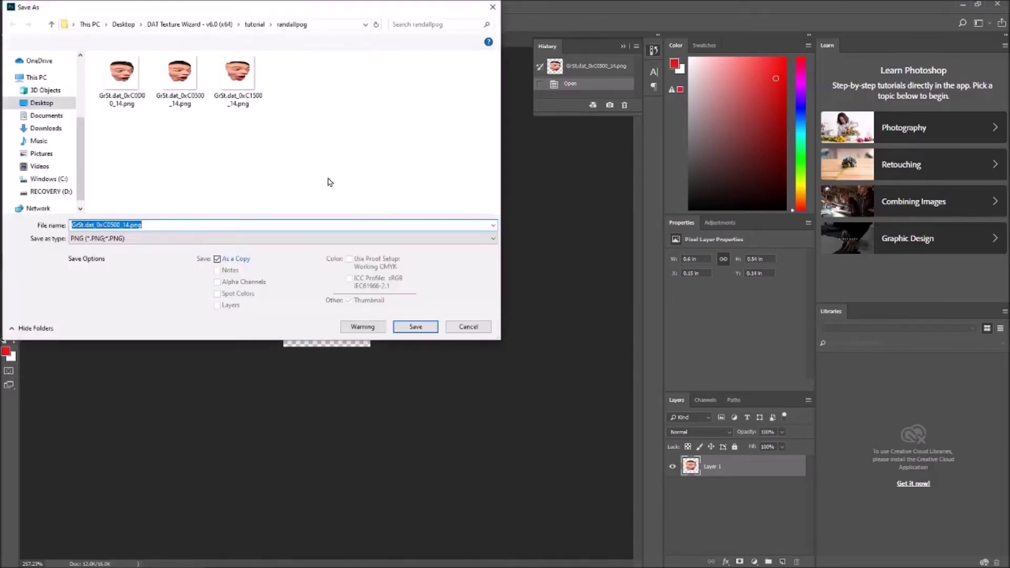
pyautogui.click(175, 226)
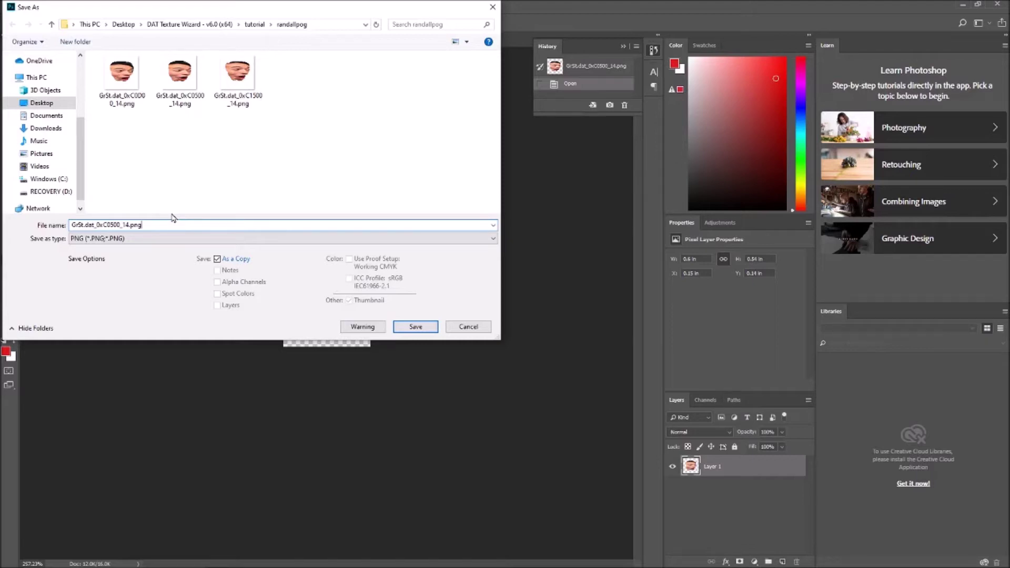
pyautogui.click(468, 327)
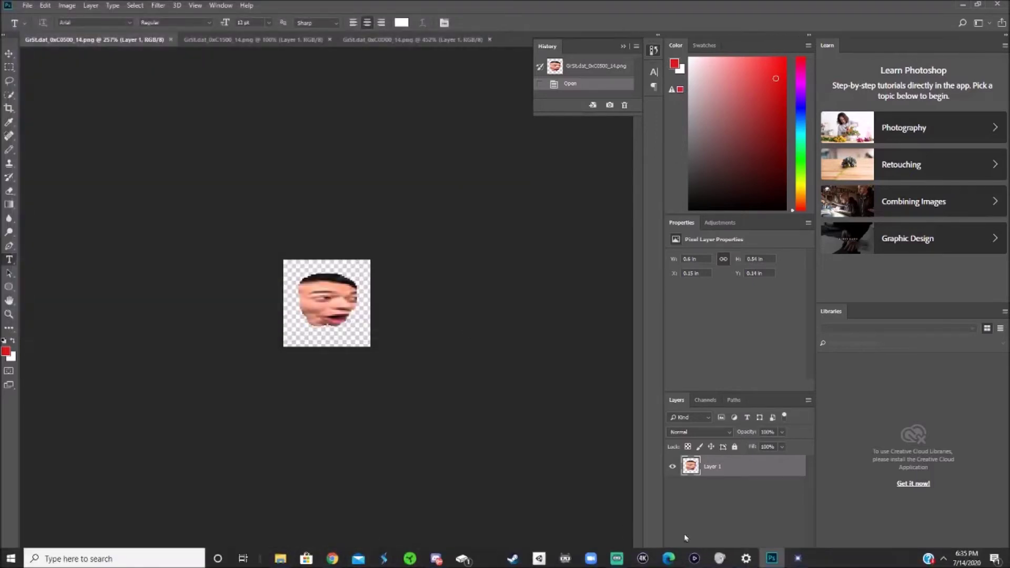
# Import GrSt.dat_0xC0500_14.png from tutorial/randallpng into the 0xC0500 cloud texture
pyautogui.click(798, 558)
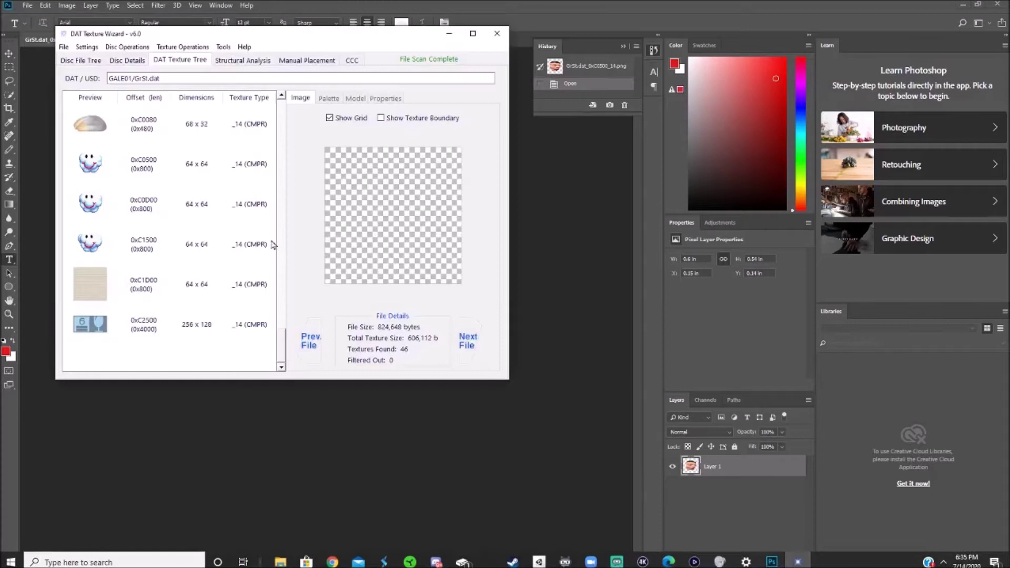
pyautogui.click(149, 165)
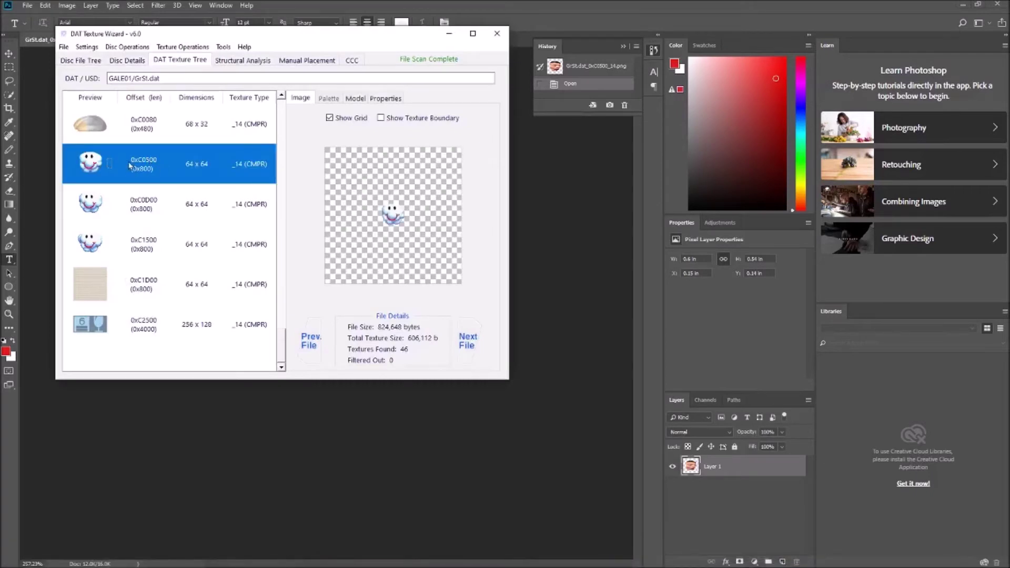
pyautogui.rightClick(160, 172)
pyautogui.click(209, 195)
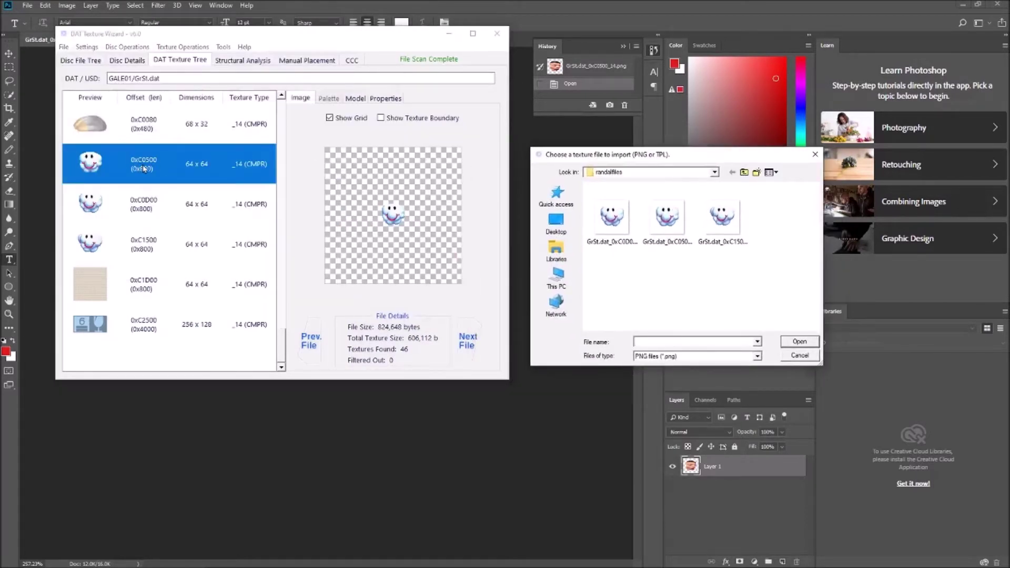
pyautogui.click(715, 172)
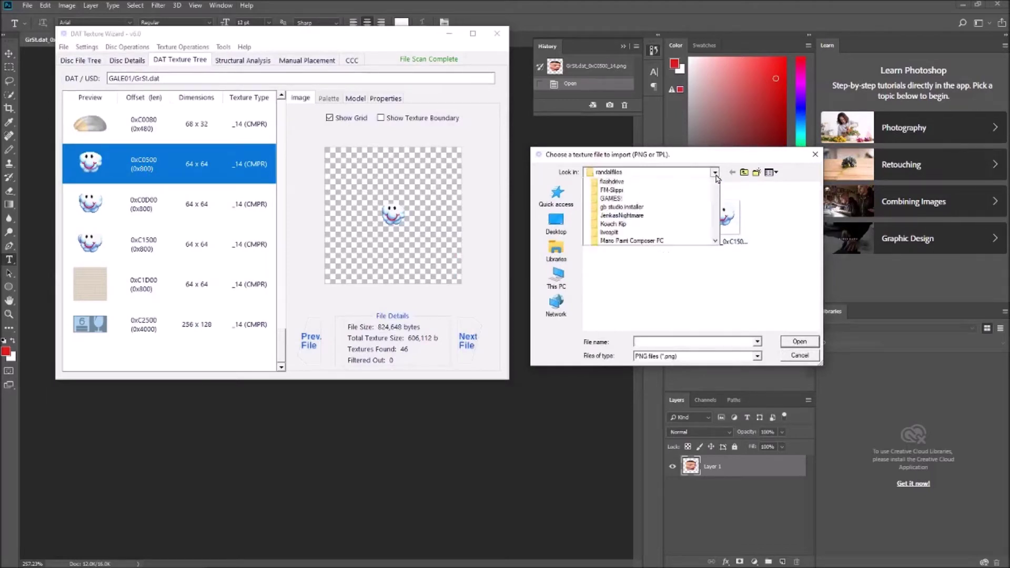
pyautogui.scroll(2, 645, 214)
pyautogui.click(619, 216)
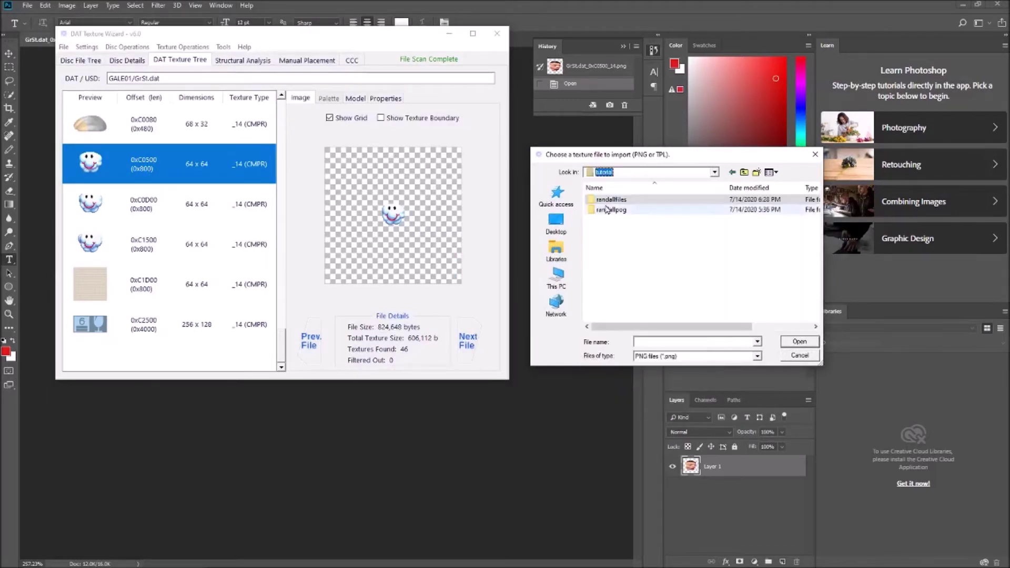
pyautogui.doubleClick(610, 211)
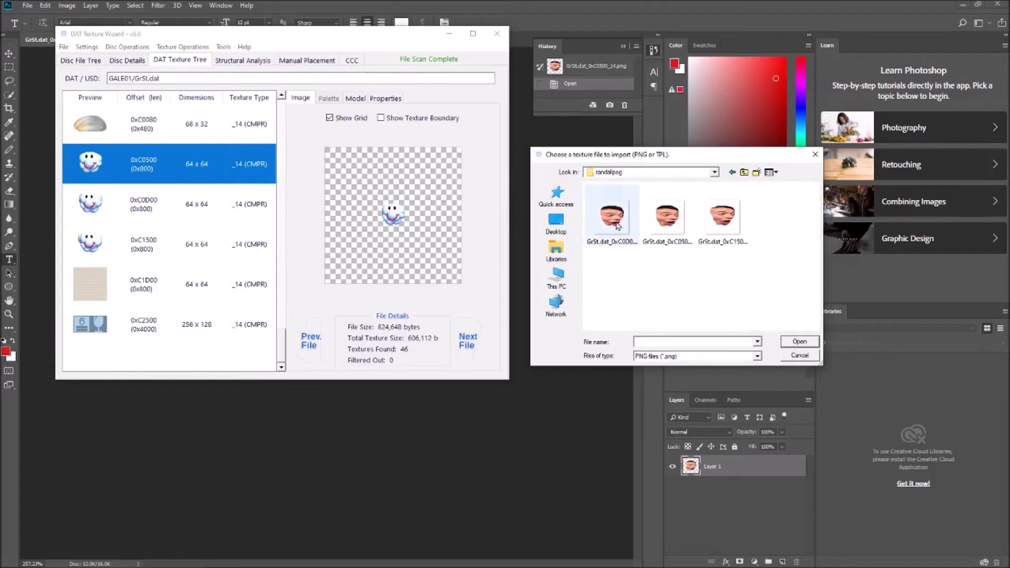
pyautogui.click(667, 216)
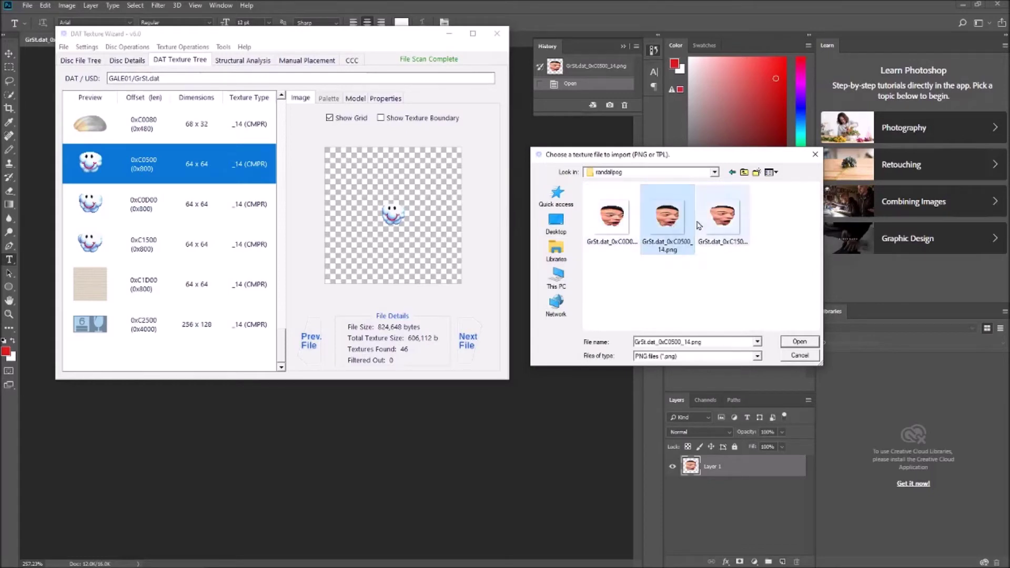
pyautogui.doubleClick(667, 216)
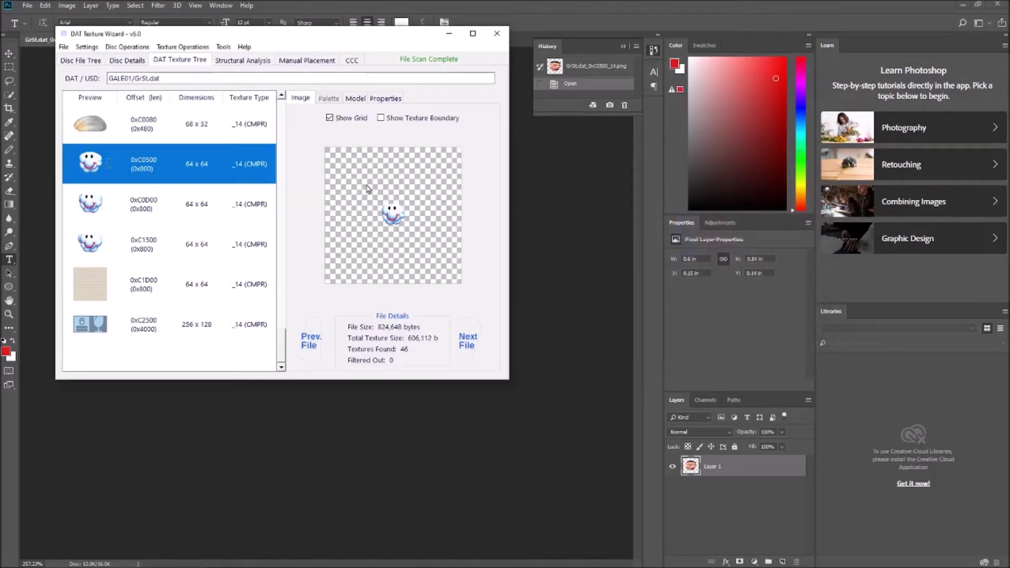
# Import the matching face PNGs into the 0xC0D00 and 0xC1500 cloud textures
pyautogui.click(181, 201)
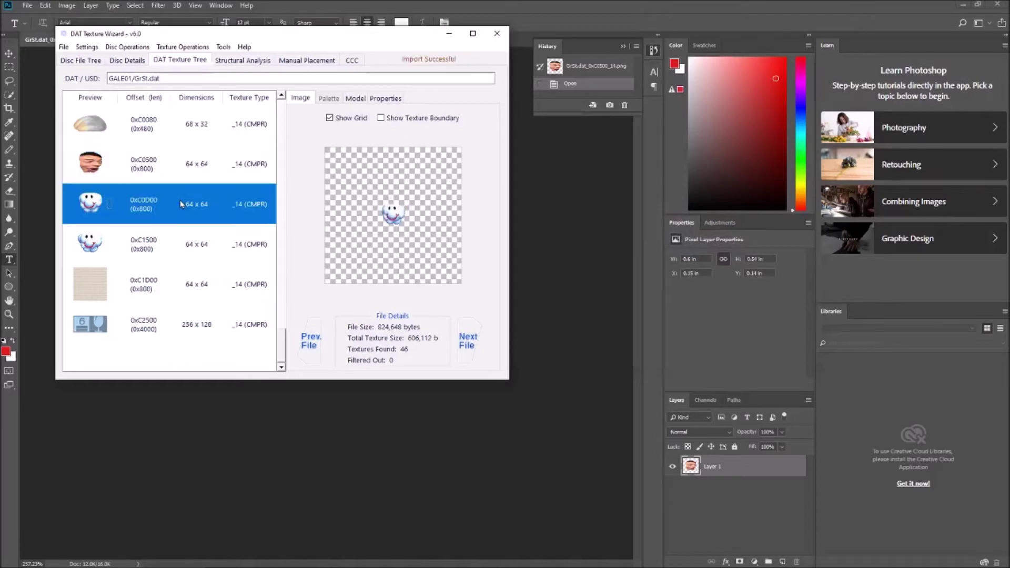
pyautogui.rightClick(180, 201)
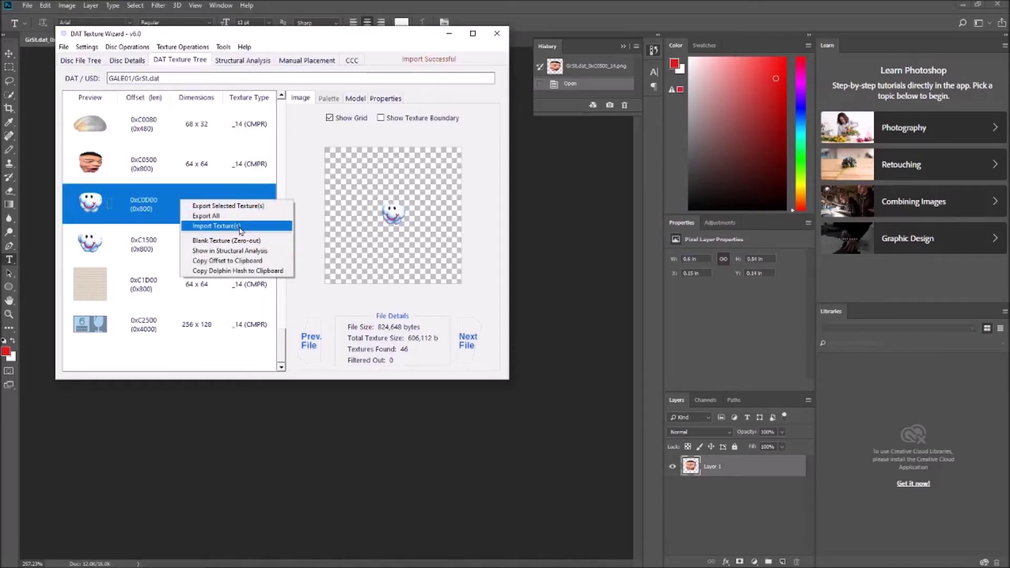
pyautogui.click(239, 227)
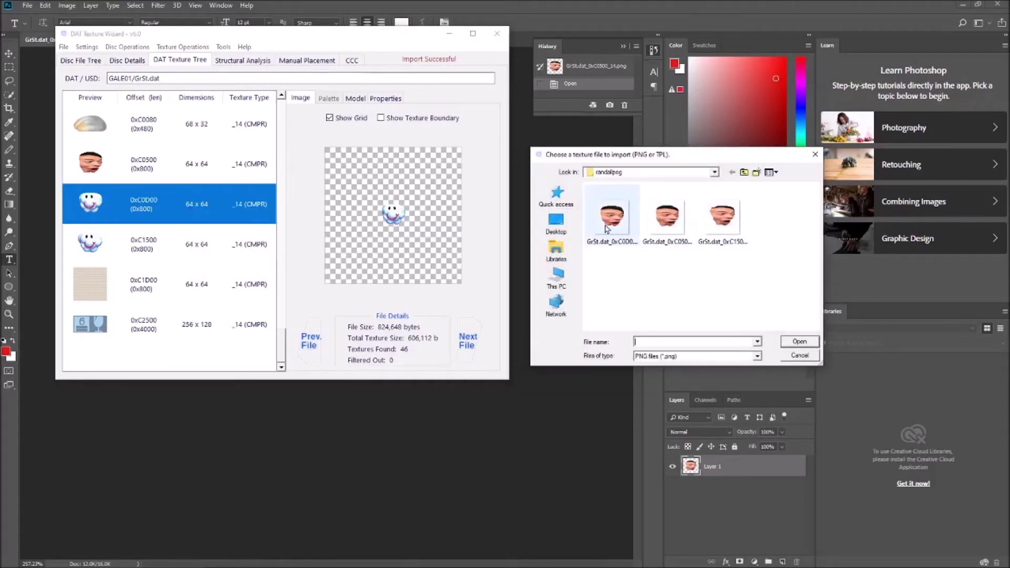
pyautogui.doubleClick(612, 216)
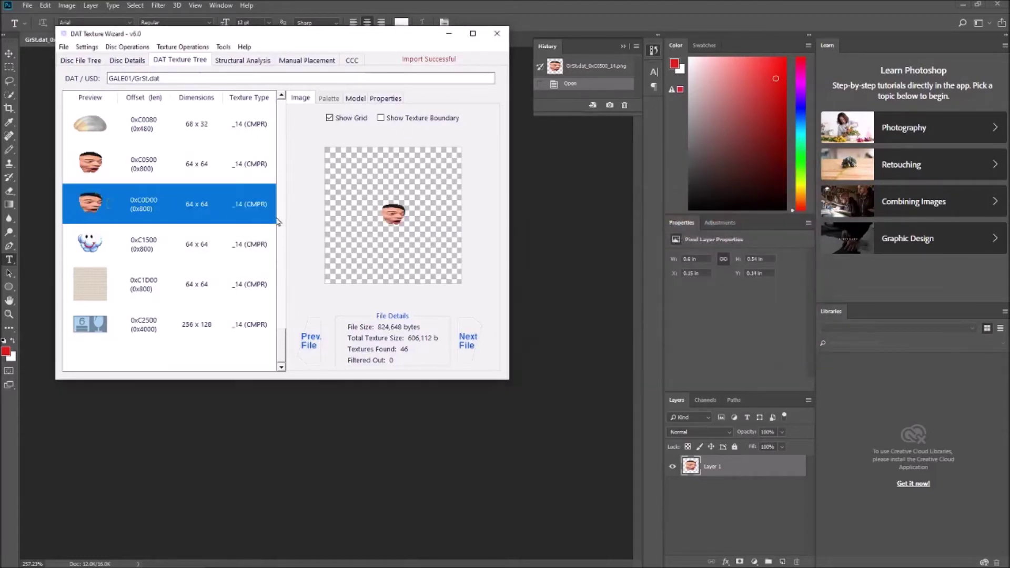
pyautogui.click(176, 240)
pyautogui.rightClick(173, 242)
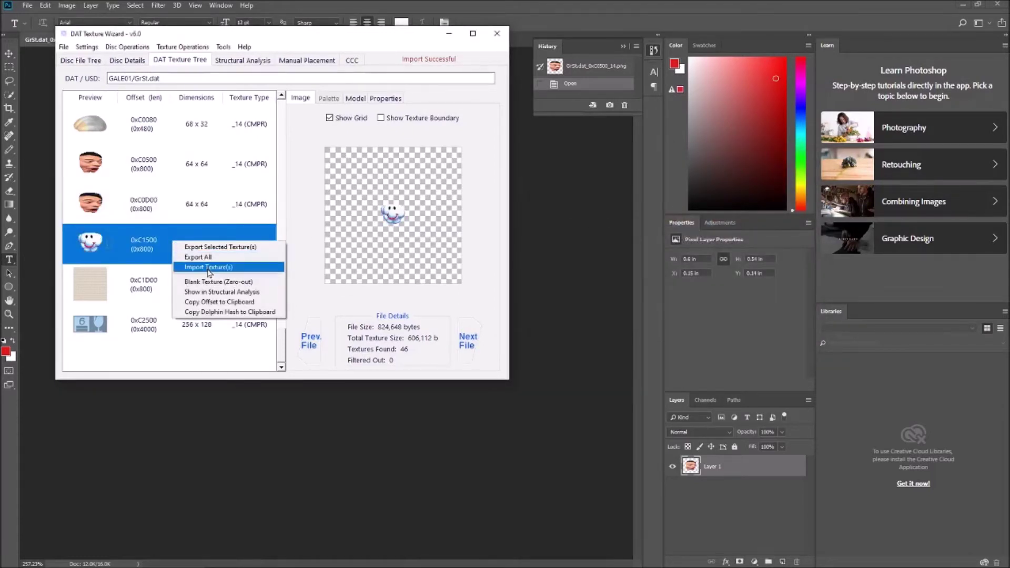
pyautogui.click(231, 267)
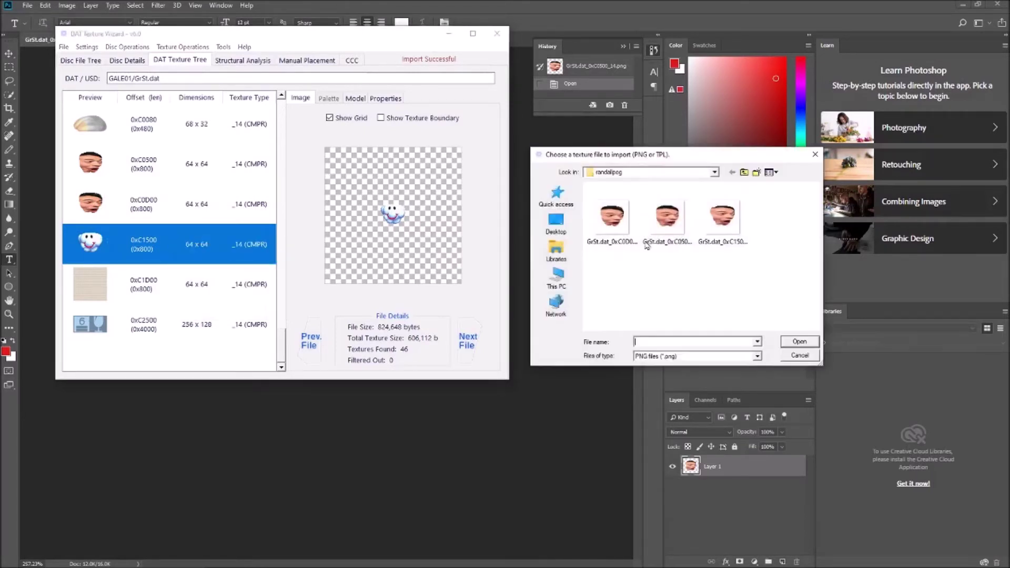
pyautogui.doubleClick(725, 216)
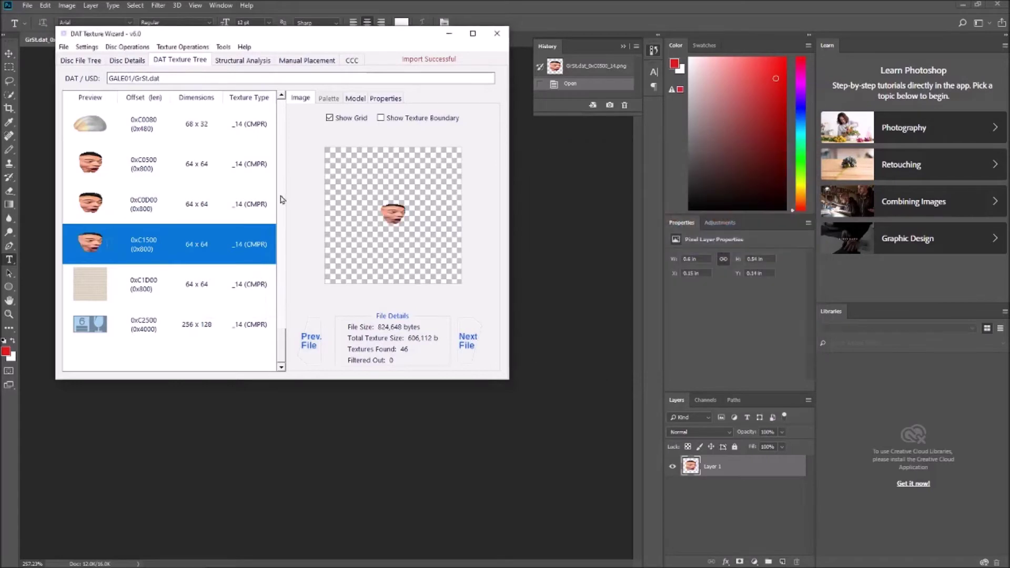
# Check the replaced cloud textures and save GrSt.dat
pyautogui.click(111, 163)
pyautogui.click(117, 201)
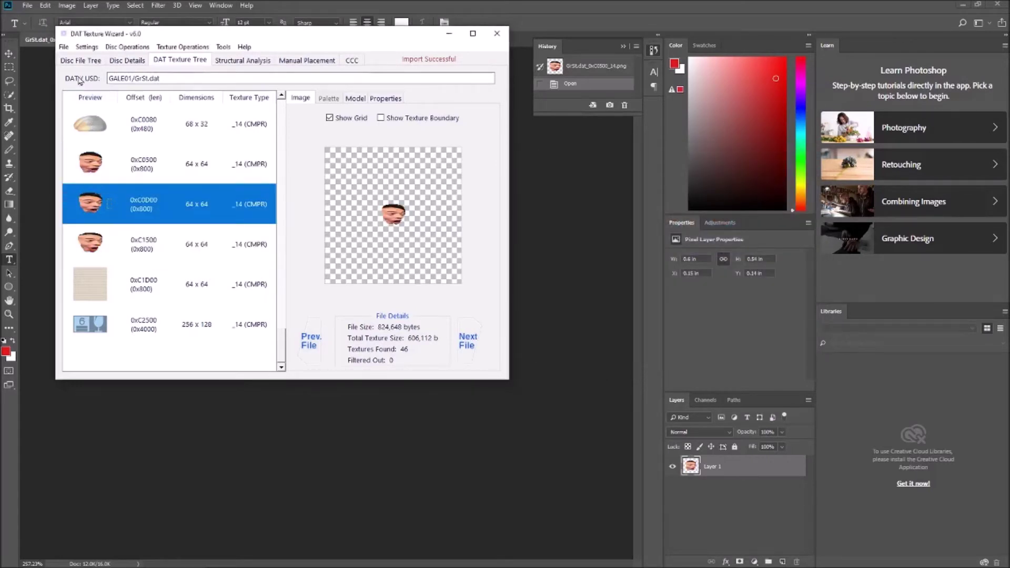
pyautogui.click(64, 47)
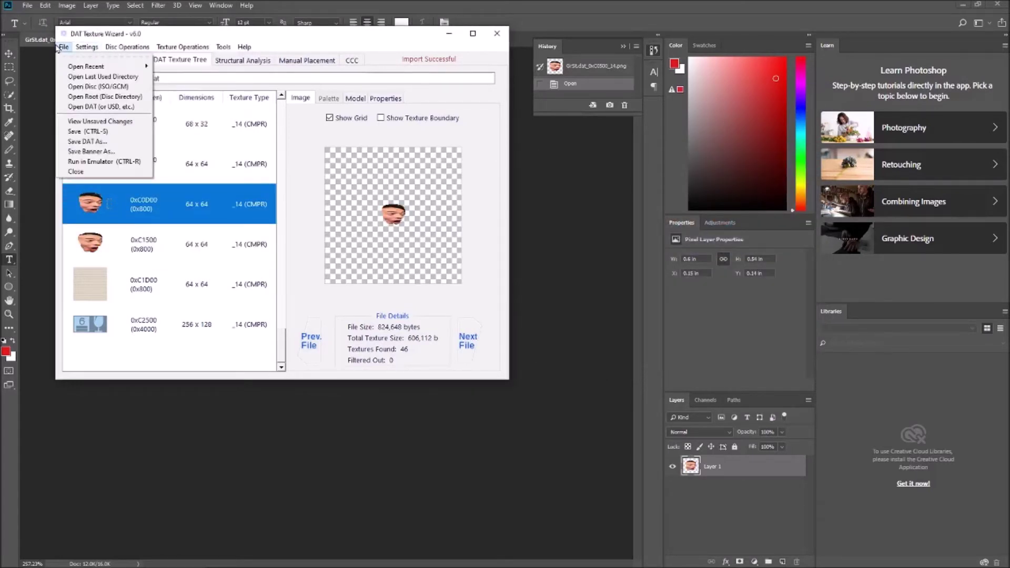
pyautogui.click(87, 131)
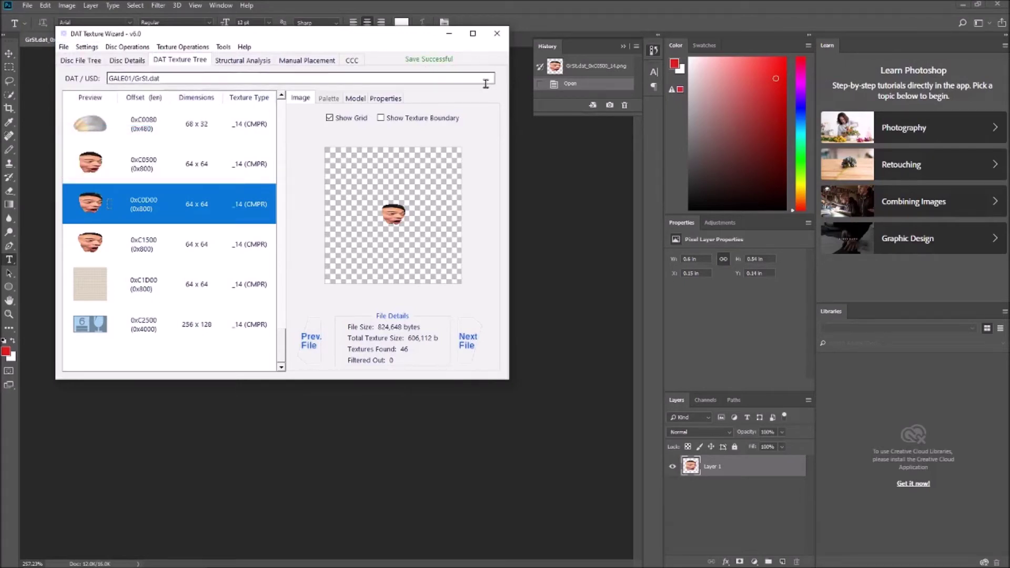
# Search for Dolphin from the Start menu and launch it
pyautogui.click(159, 559)
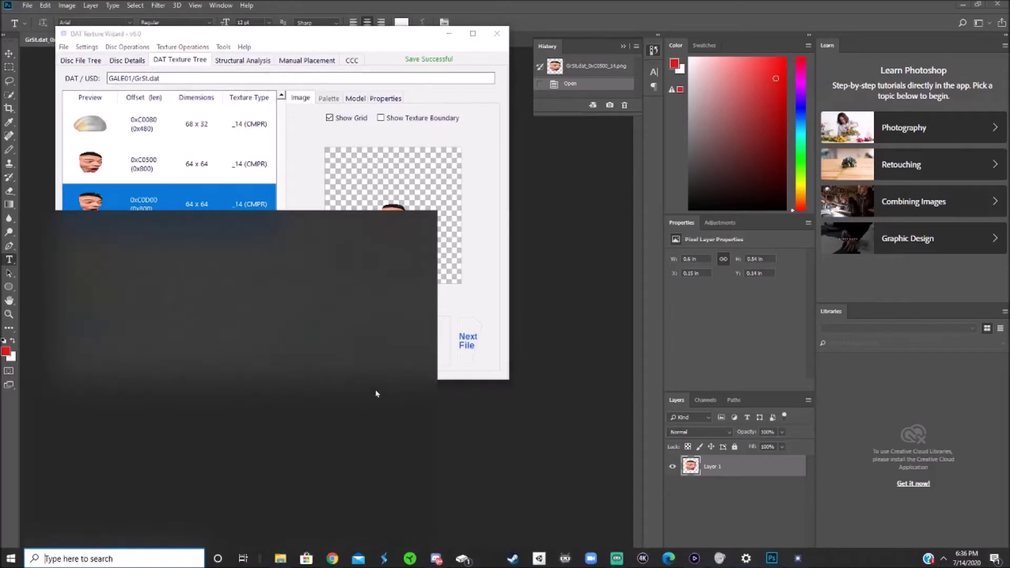
pyautogui.write('dolpho')
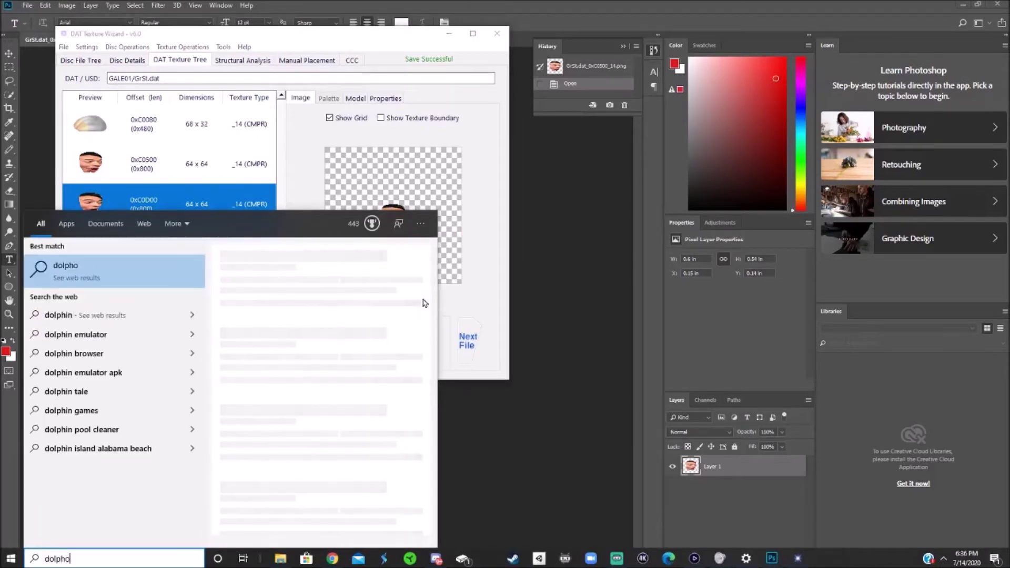
pyautogui.press('BackSpace')
pyautogui.write('in')
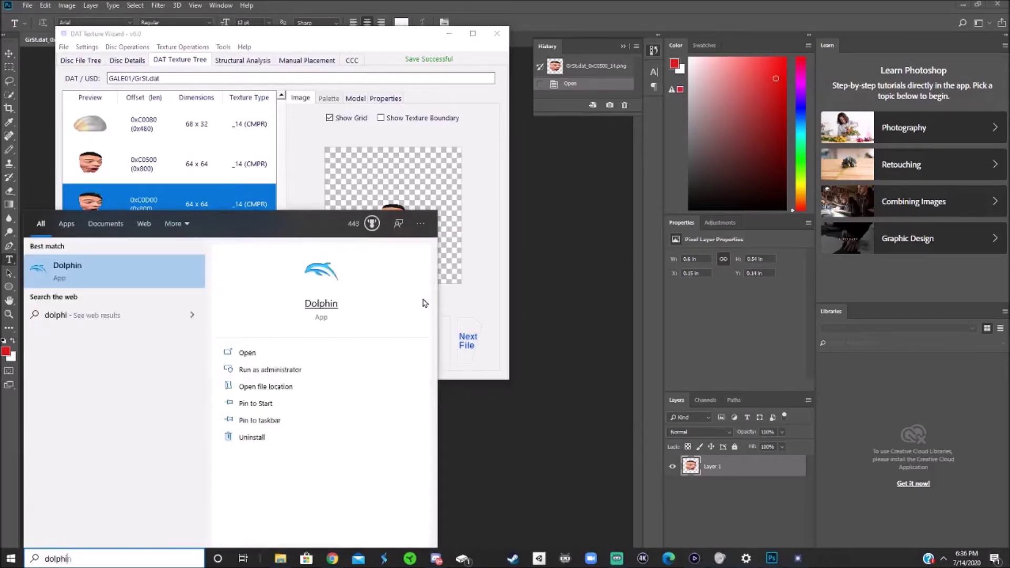
pyautogui.click(110, 280)
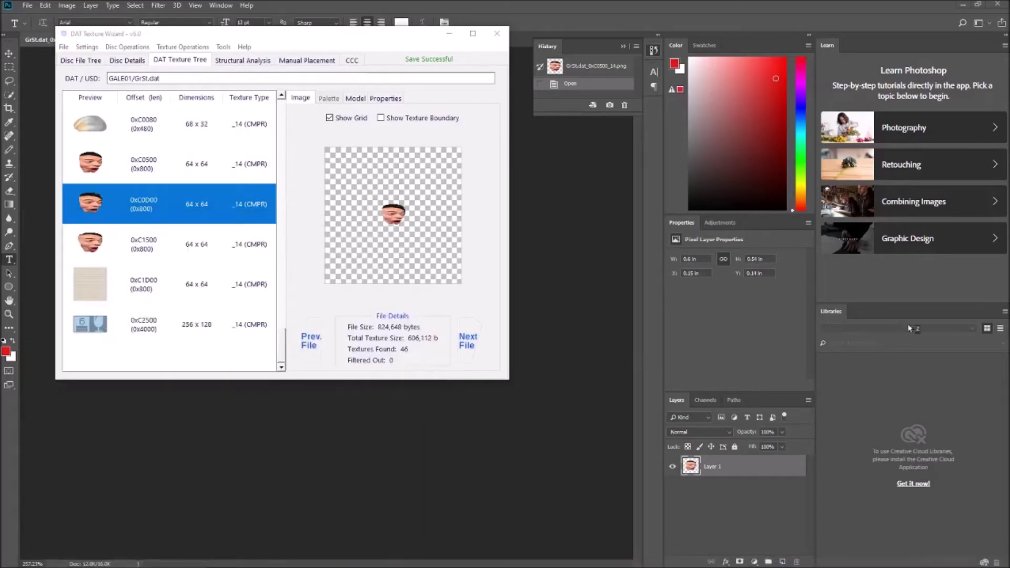
# Boot tutorial.iso from the tutorial folder to the Melee title screen
pyautogui.click(91, 94)
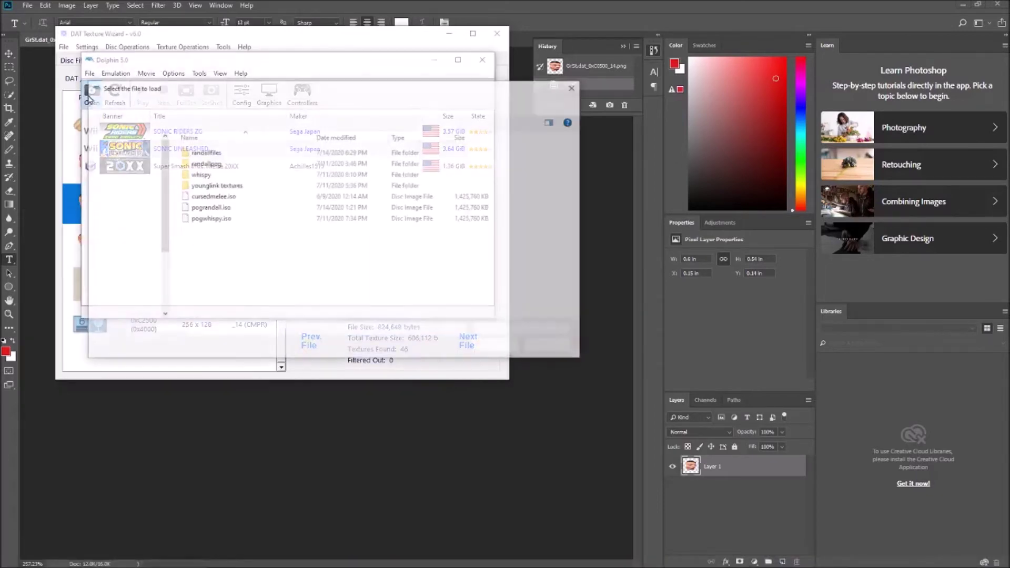
pyautogui.click(272, 104)
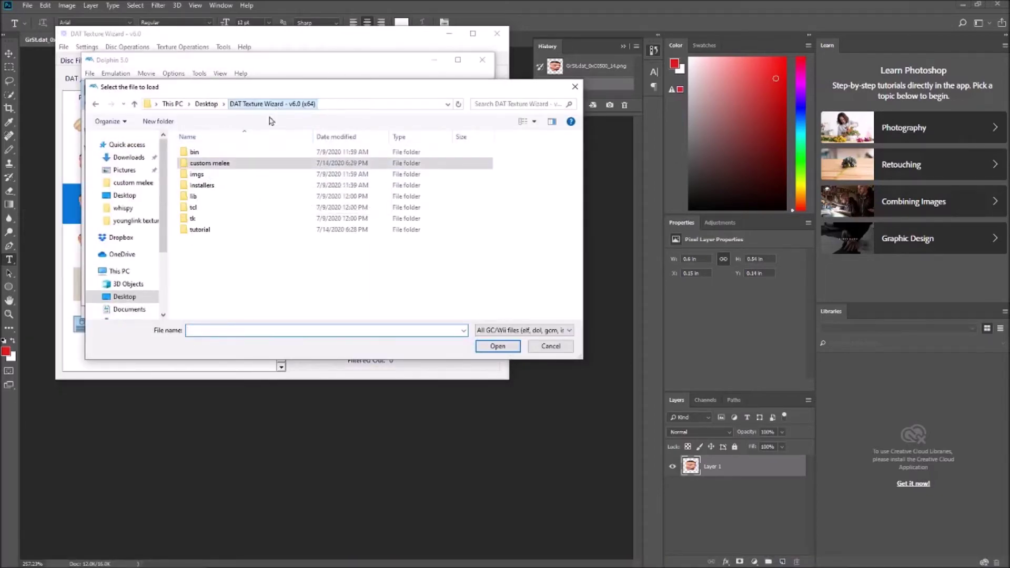
pyautogui.doubleClick(221, 230)
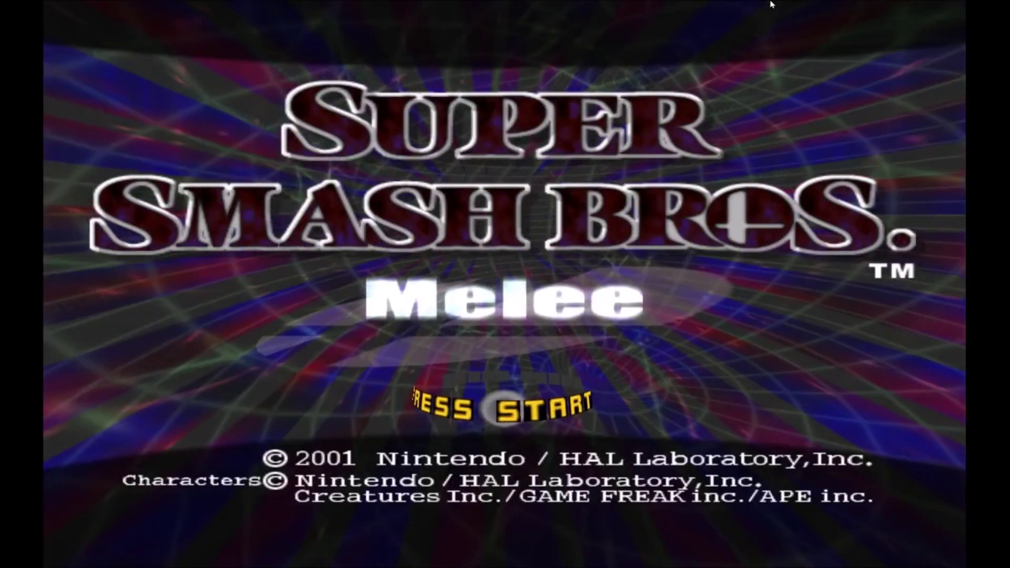
# Set up a VS. Melee match: Fox versus CPU Samus on Yoshi's Story
pyautogui.press('Return')
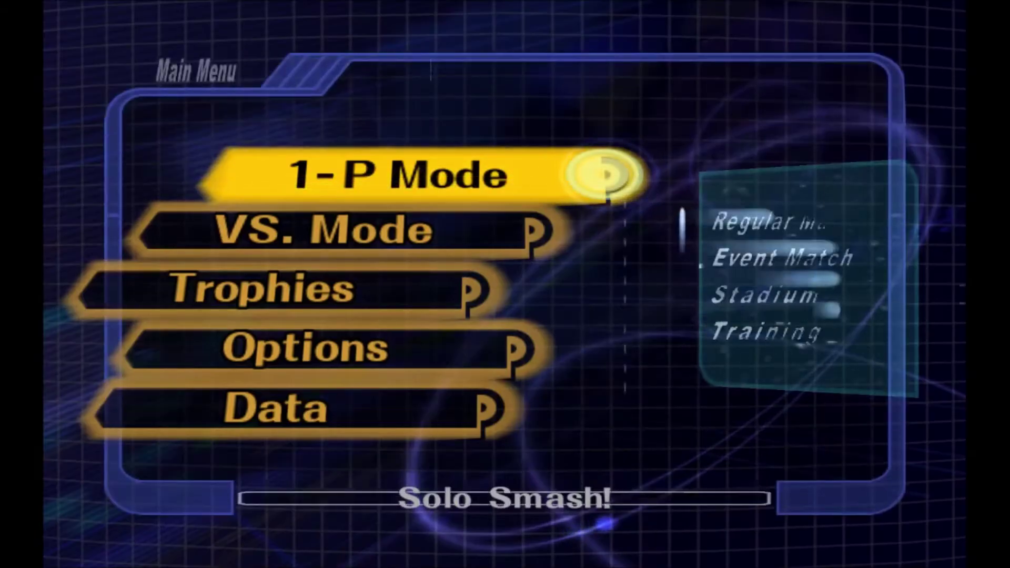
pyautogui.press('Down')
pyautogui.press('Return')
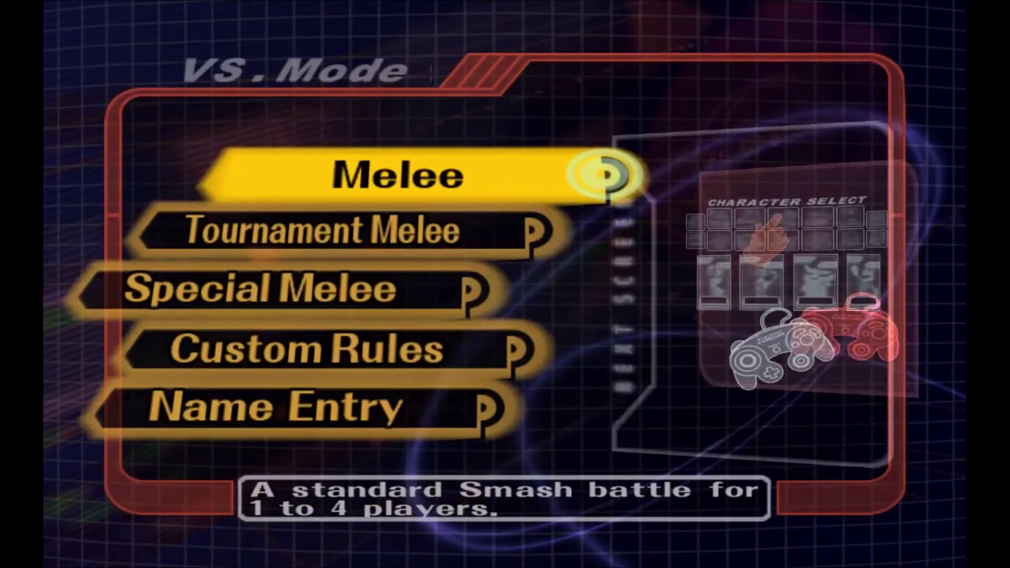
pyautogui.press('Return')
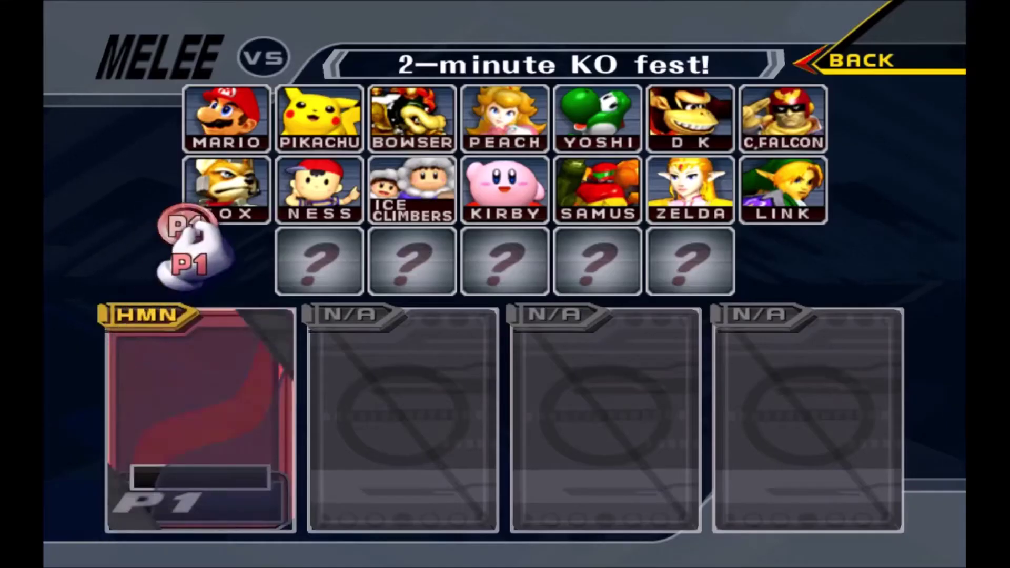
pyautogui.press('Return')
pyautogui.press('Down')
pyautogui.press('Right')
pyautogui.press('Return')
pyautogui.press('Return')
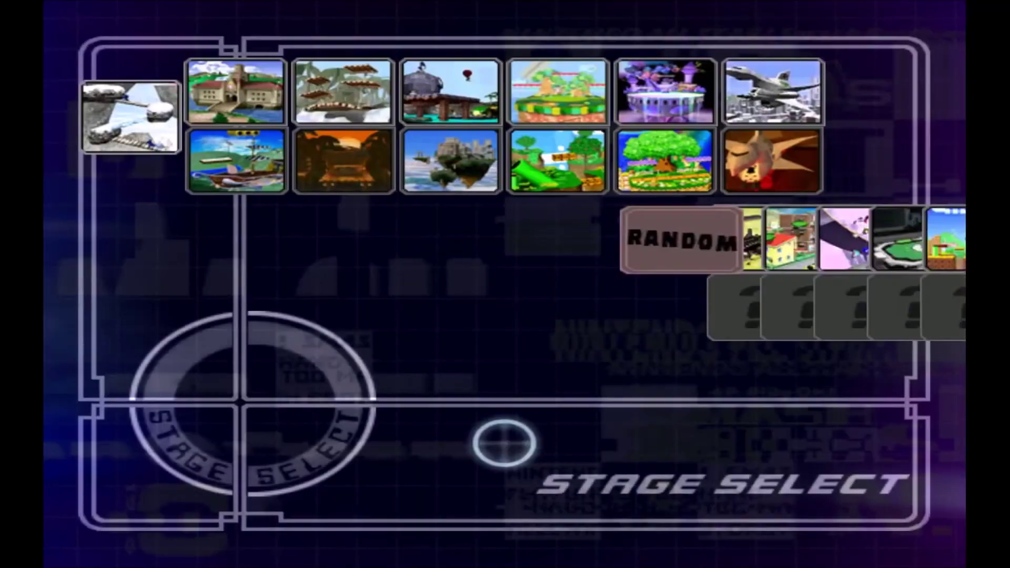
pyautogui.press('Up')
pyautogui.press('Return')
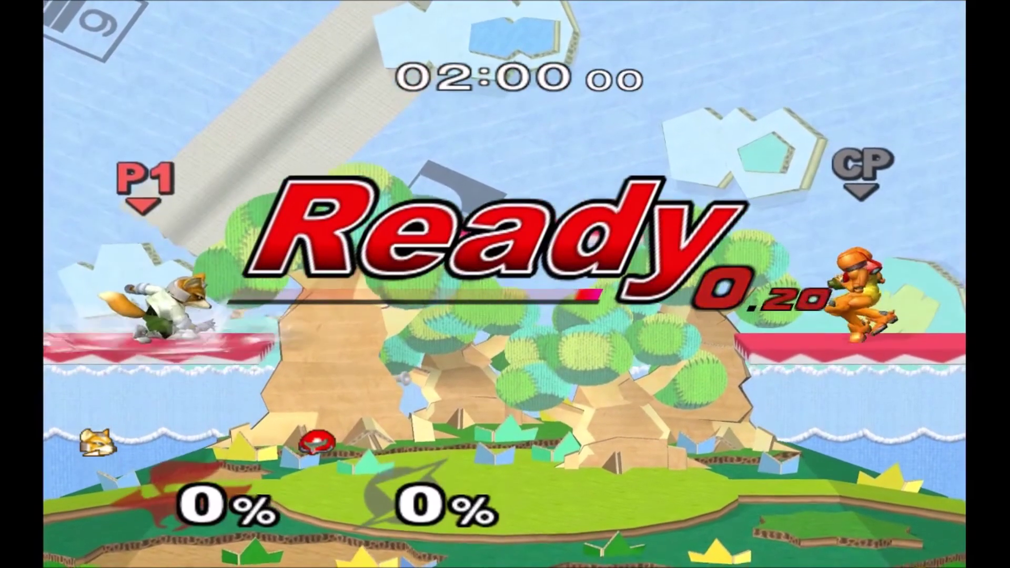
# Run Fox around the stage and recover to the ledge to view the face clouds
pyautogui.press('Right')
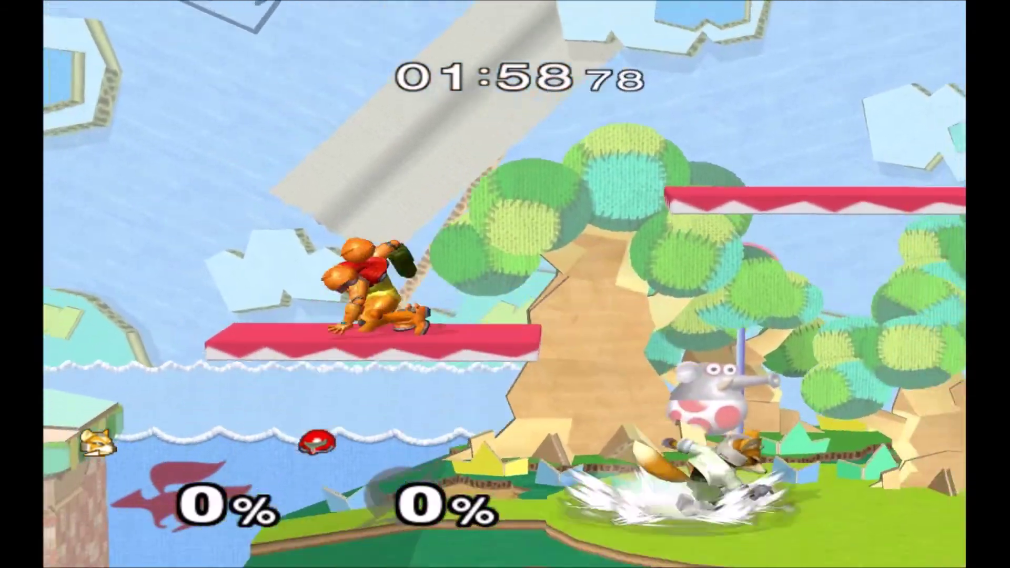
pyautogui.press('Right')
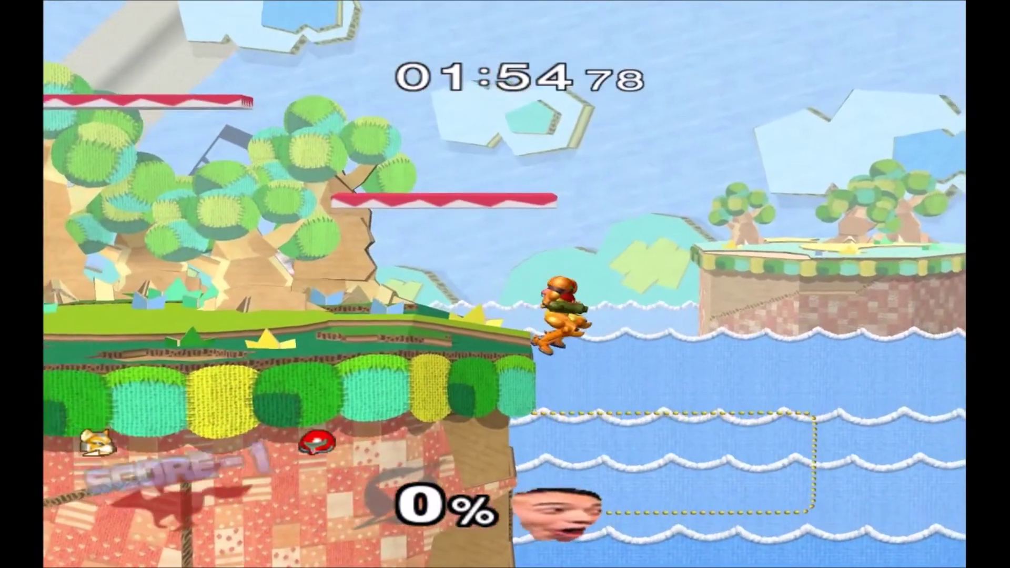
pyautogui.press('Down')
pyautogui.press('Right')
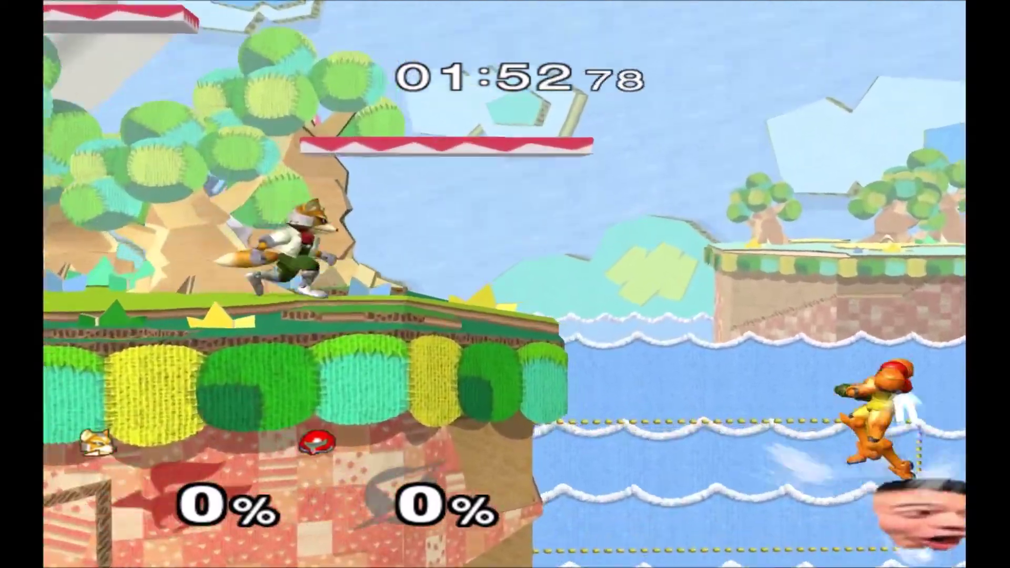
pyautogui.press('Left')
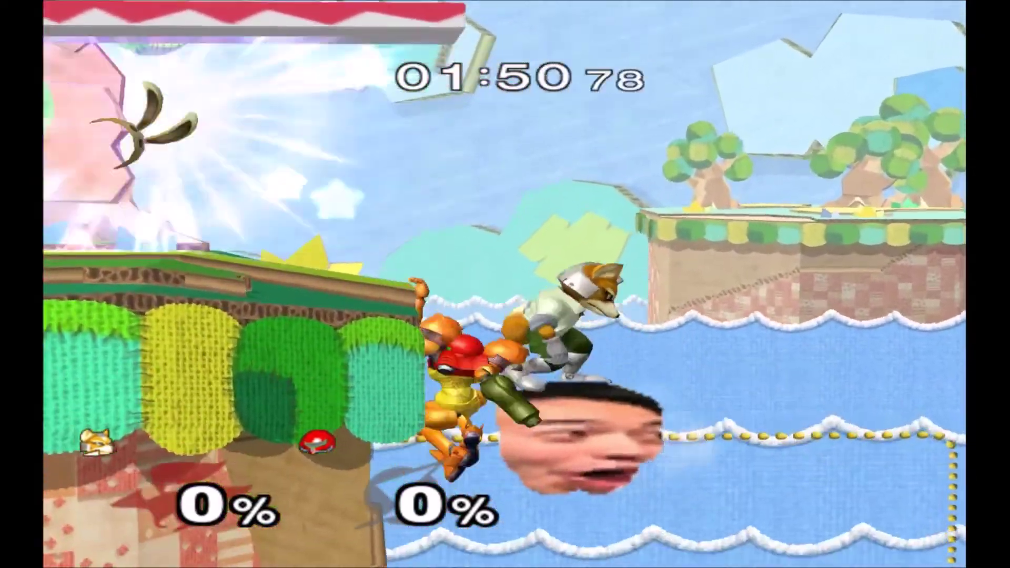
pyautogui.press('Up')
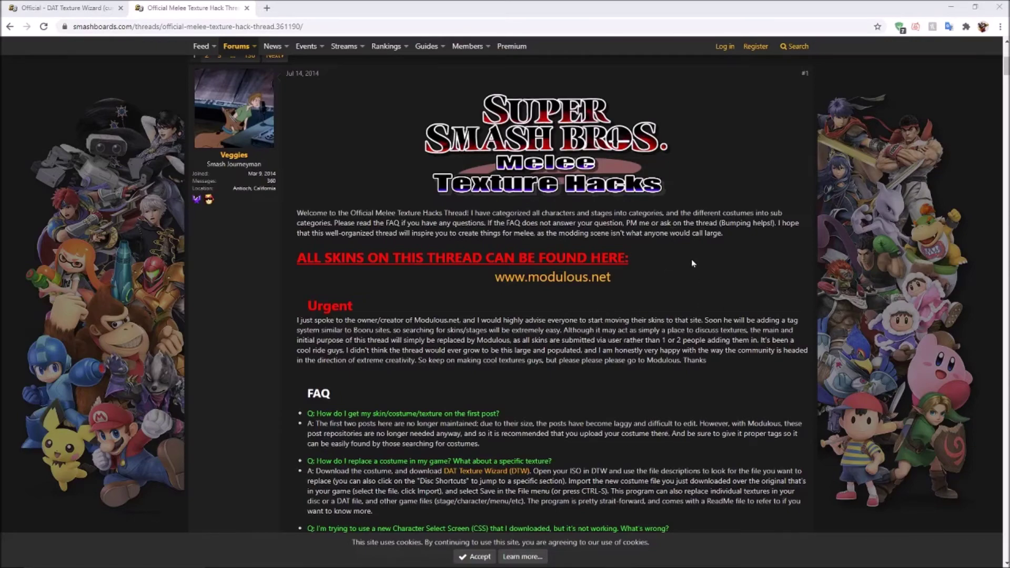
# Scroll to Characters and expand Fox's Original texture spoilers in the thread
pyautogui.scroll(-20, 693, 264)
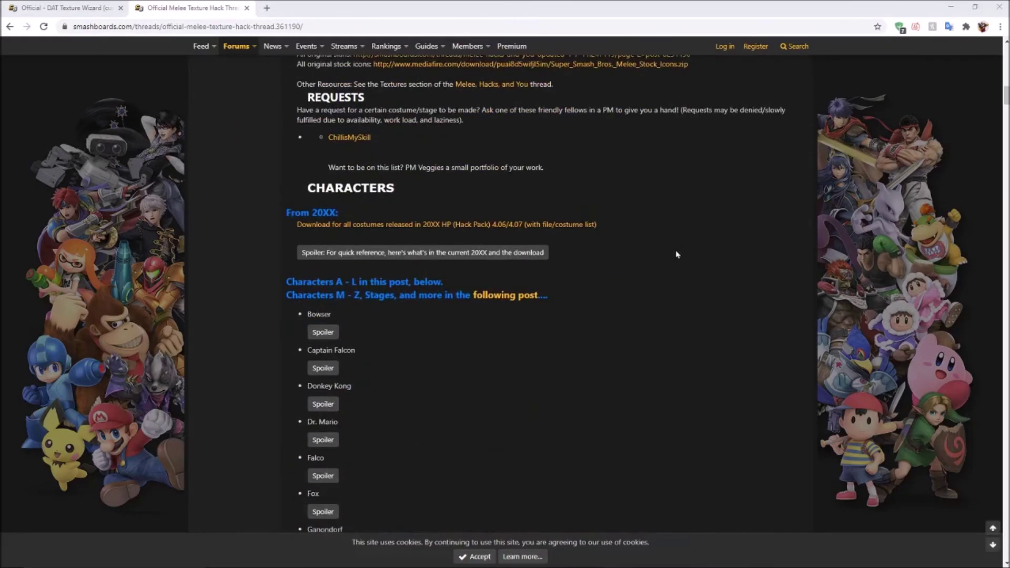
pyautogui.scroll(-5, 677, 255)
pyautogui.click(323, 248)
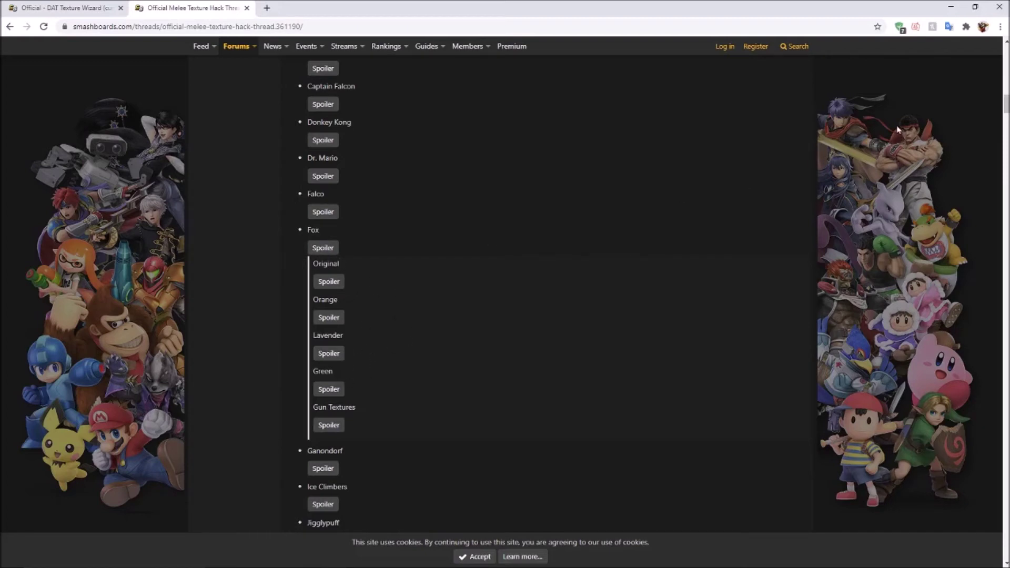
pyautogui.click(333, 282)
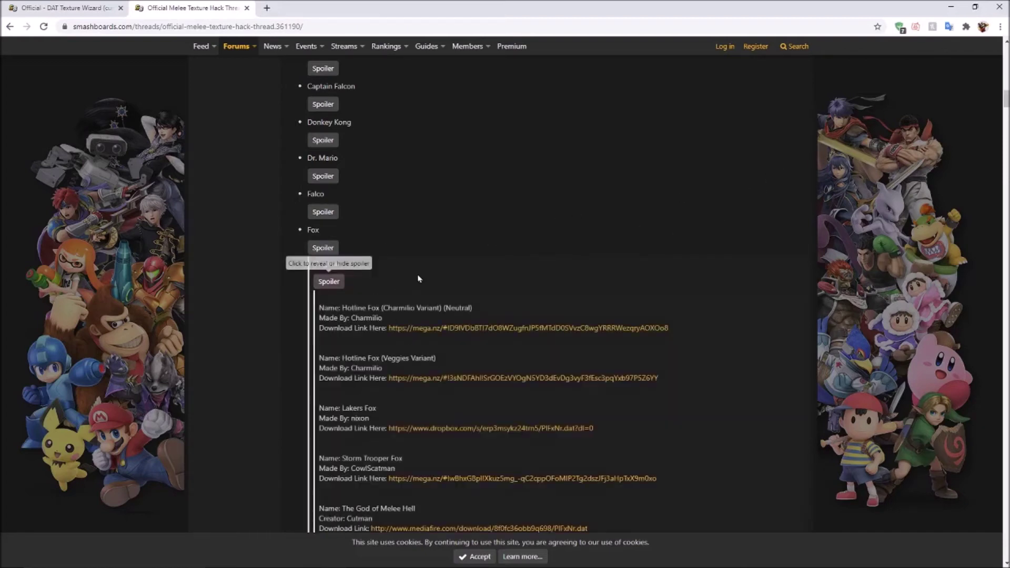
# Find the Trainee Corps Fox download and bring up the tutorial folder holding PlFxNr.dat
pyautogui.scroll(-3, 528, 264)
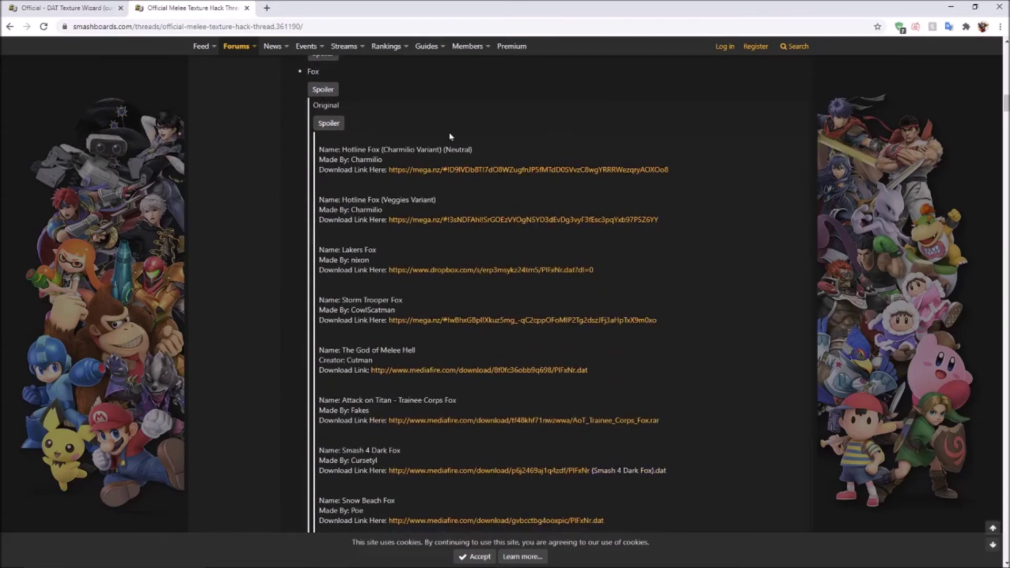
pyautogui.scroll(-8, 487, 150)
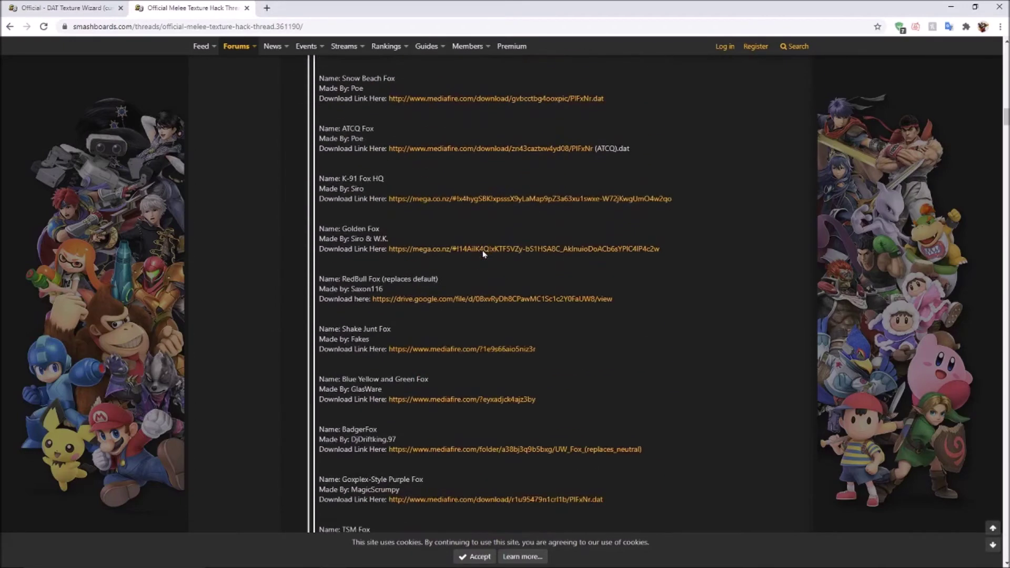
pyautogui.scroll(-10, 484, 249)
pyautogui.scroll(7, 470, 250)
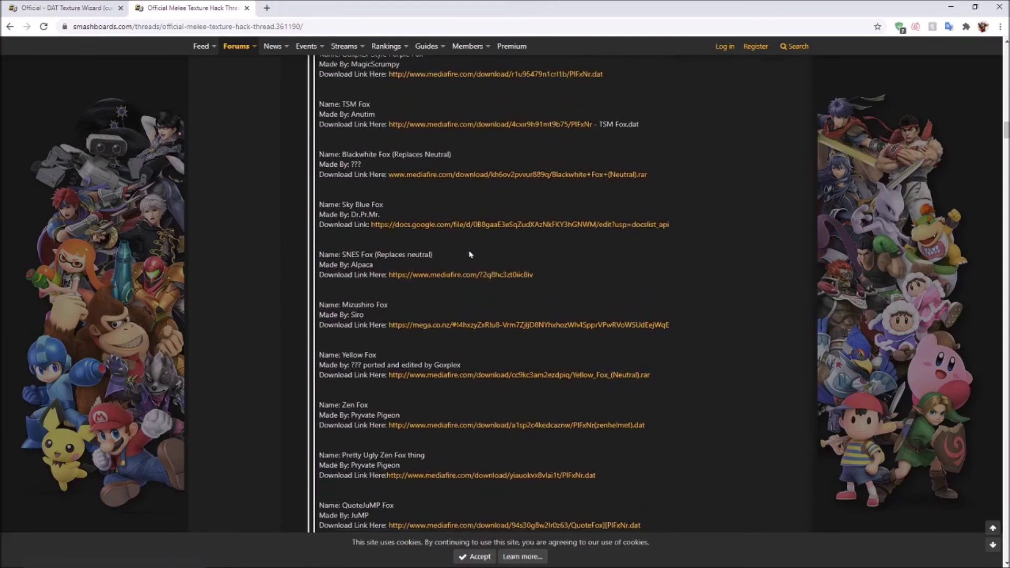
pyautogui.scroll(20, 470, 249)
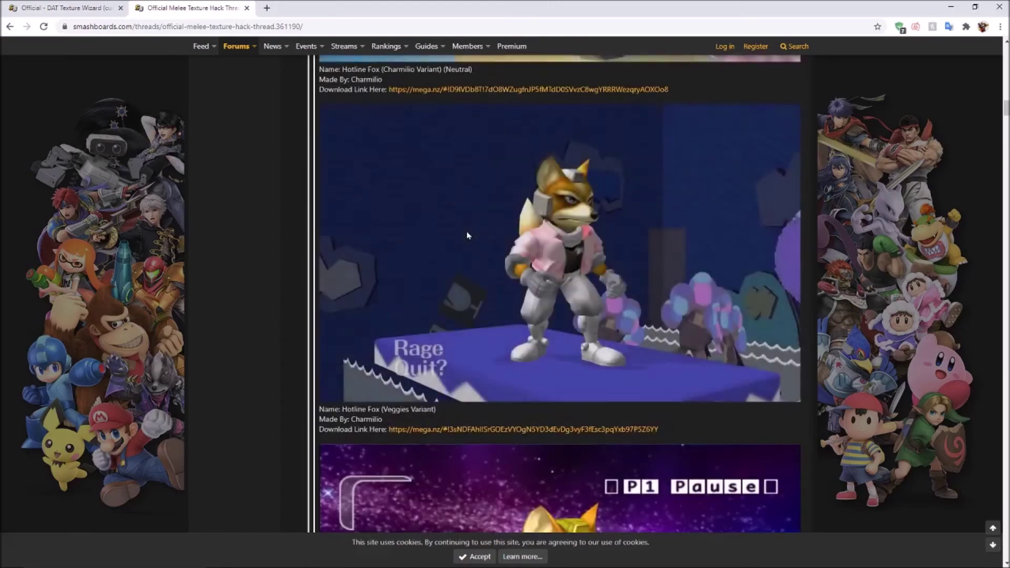
pyautogui.scroll(-20, 469, 231)
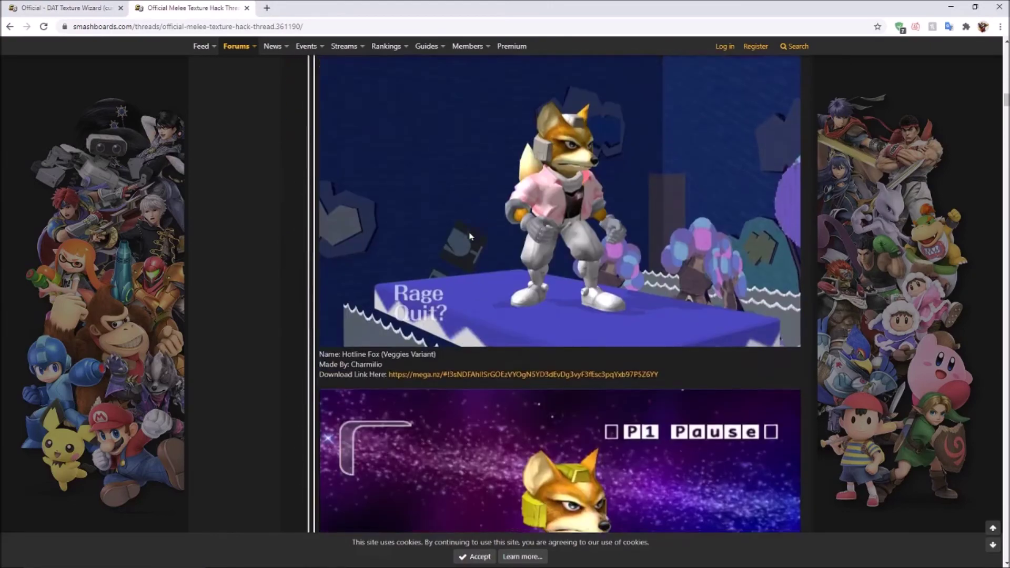
pyautogui.scroll(-5, 471, 238)
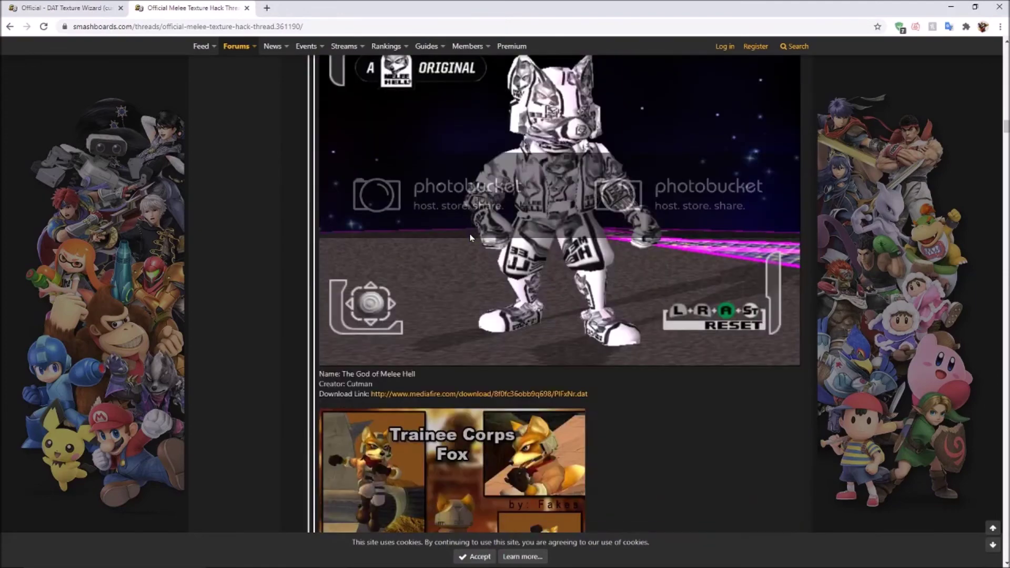
pyautogui.scroll(-6, 471, 242)
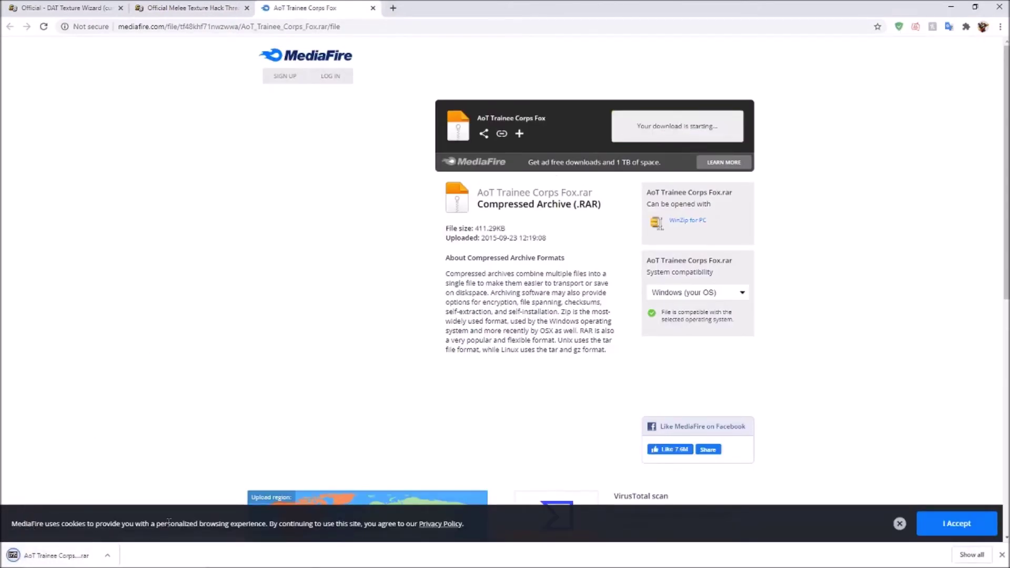
pyautogui.moveTo(243, 561)
pyautogui.click(283, 558)
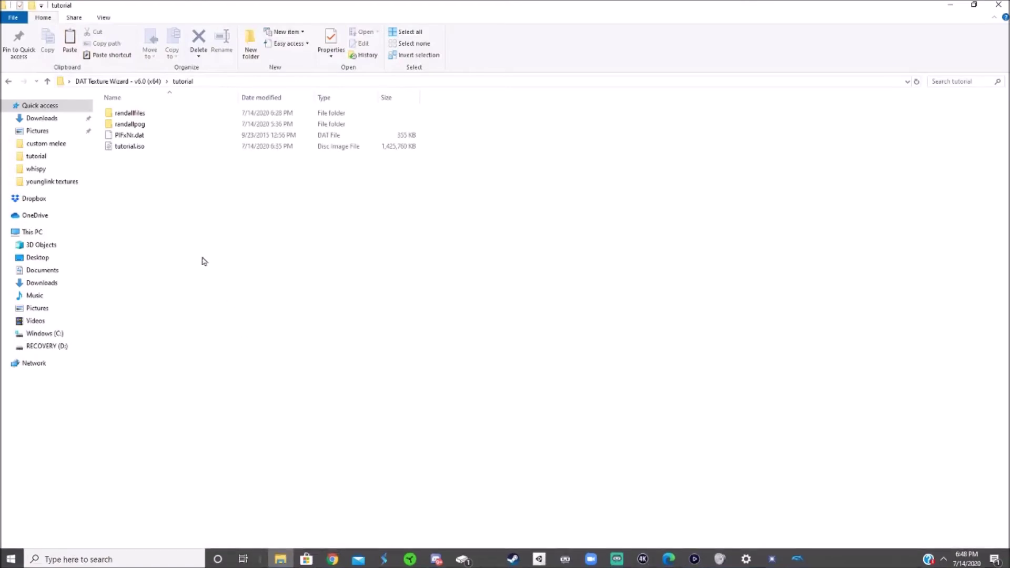
# Select the downloaded PlFxNr.dat, then return to DAT Texture Wizard's disc file tree
pyautogui.click(160, 137)
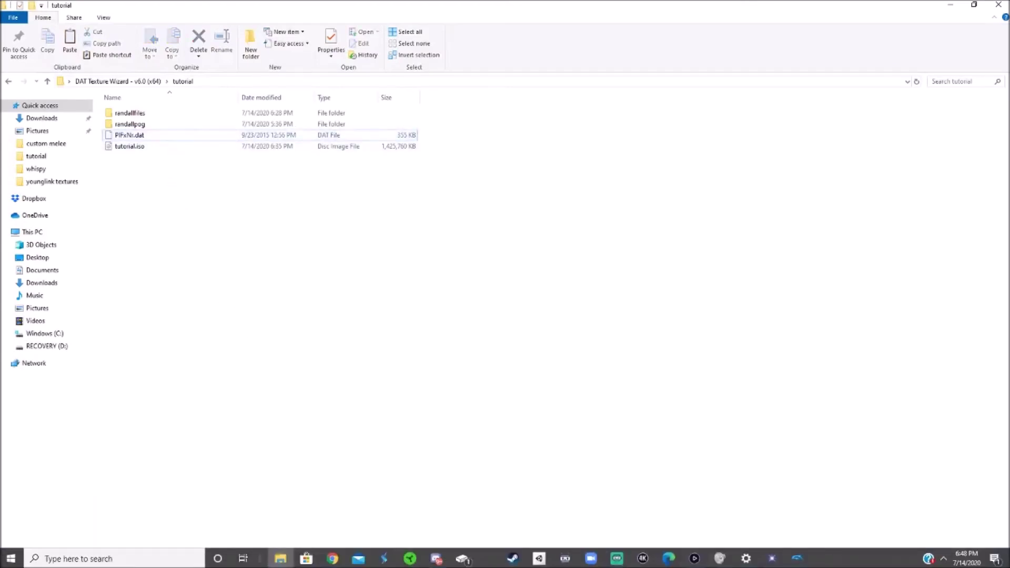
pyautogui.click(770, 559)
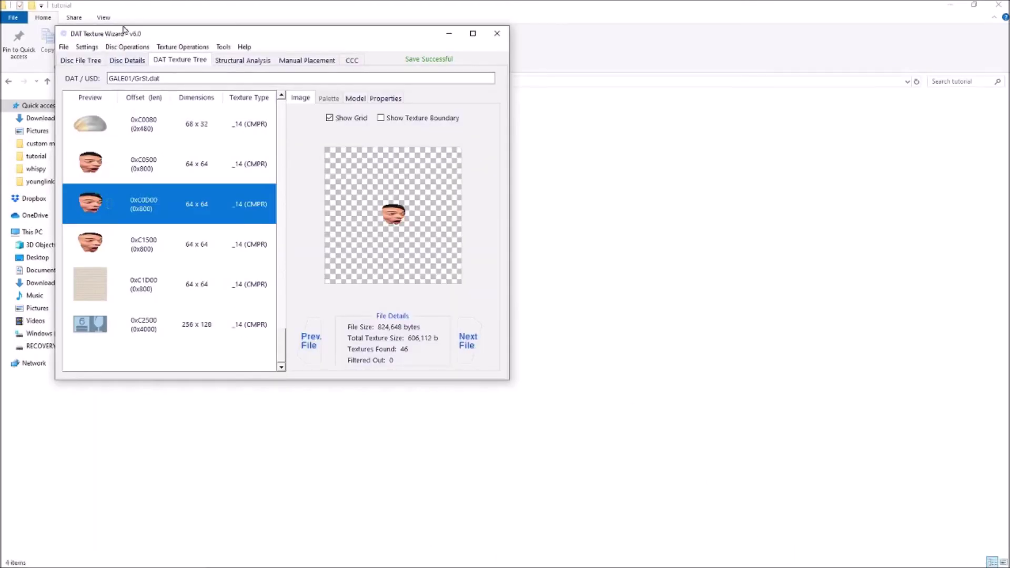
pyautogui.click(76, 61)
pyautogui.scroll(15, 111, 150)
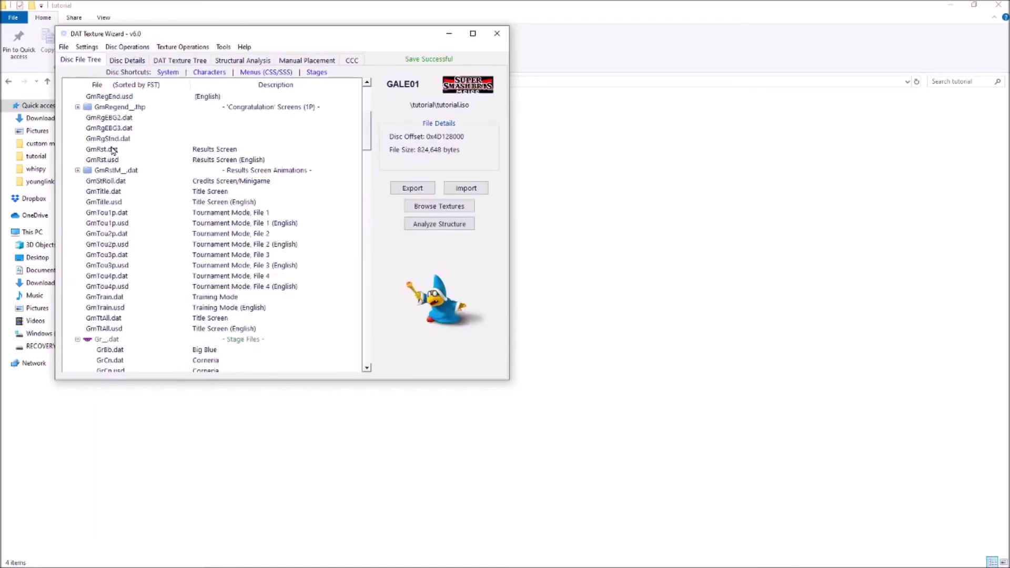
pyautogui.scroll(-8, 118, 153)
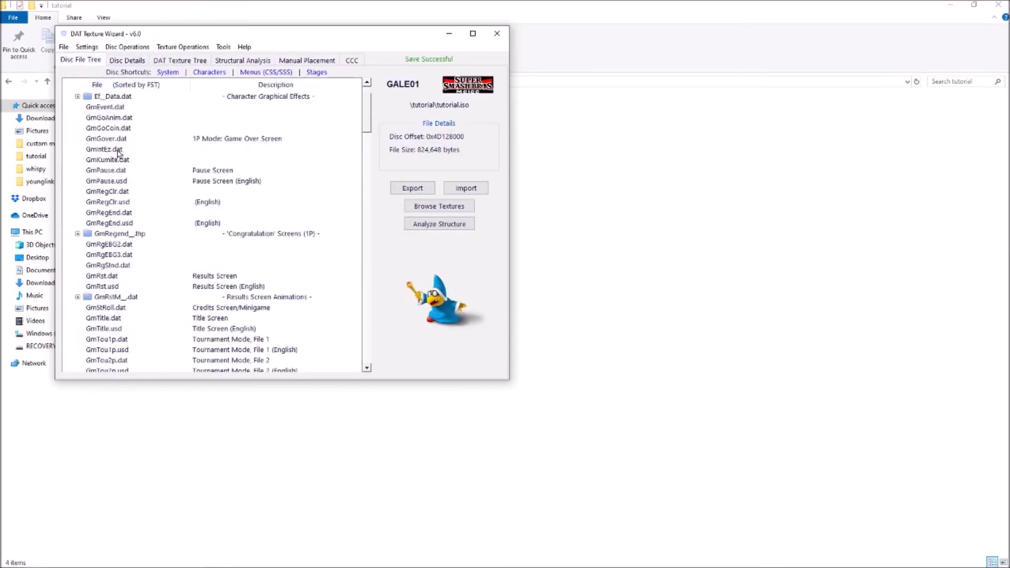
pyautogui.scroll(8, 84, 221)
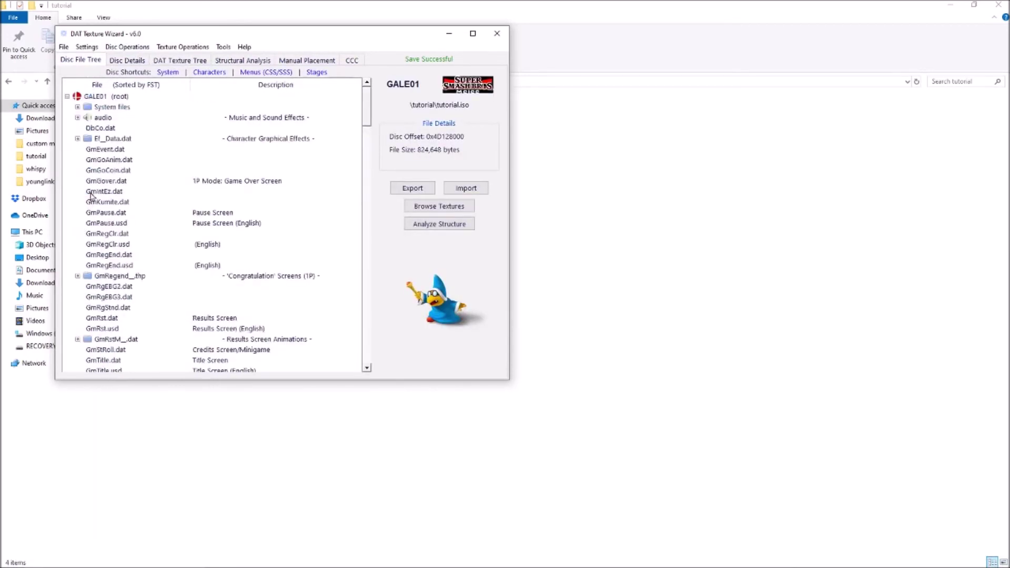
pyautogui.scroll(-13, 129, 200)
pyautogui.scroll(-20, 128, 202)
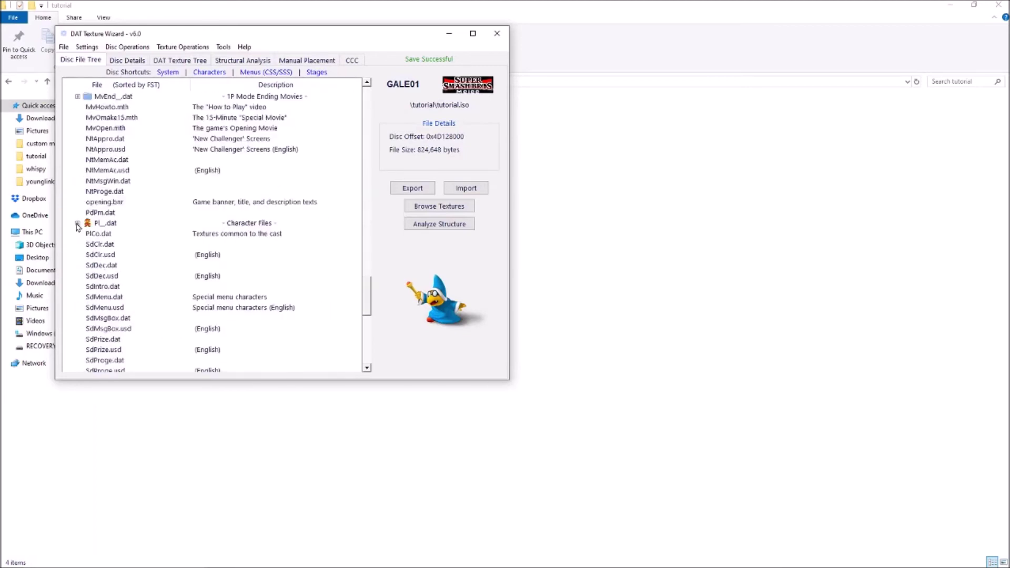
# Expand Pl_.dat and the Fox folder, and bring up actions for PlFxNr.dat
pyautogui.click(78, 224)
pyautogui.scroll(-3, 114, 237)
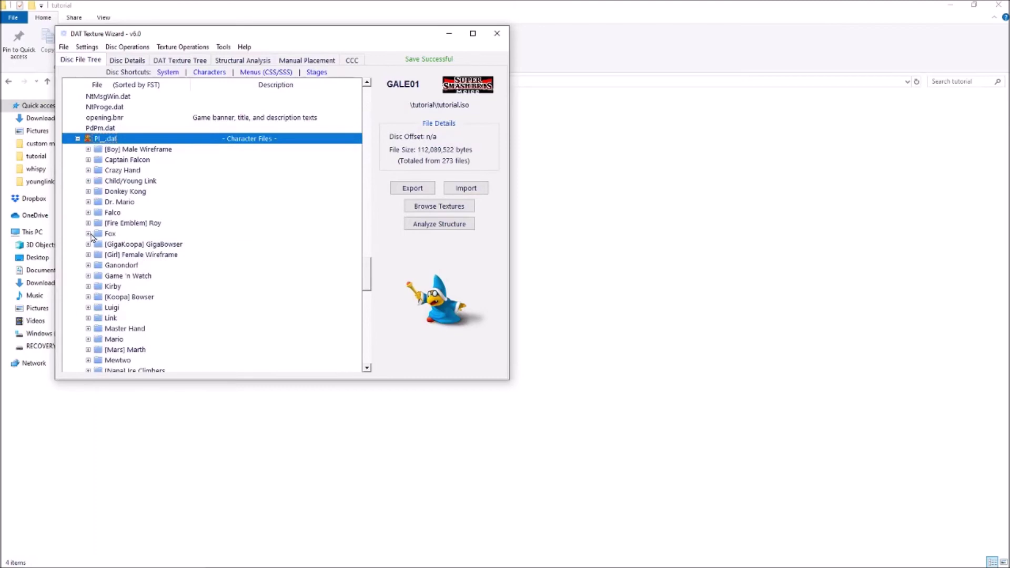
pyautogui.click(89, 234)
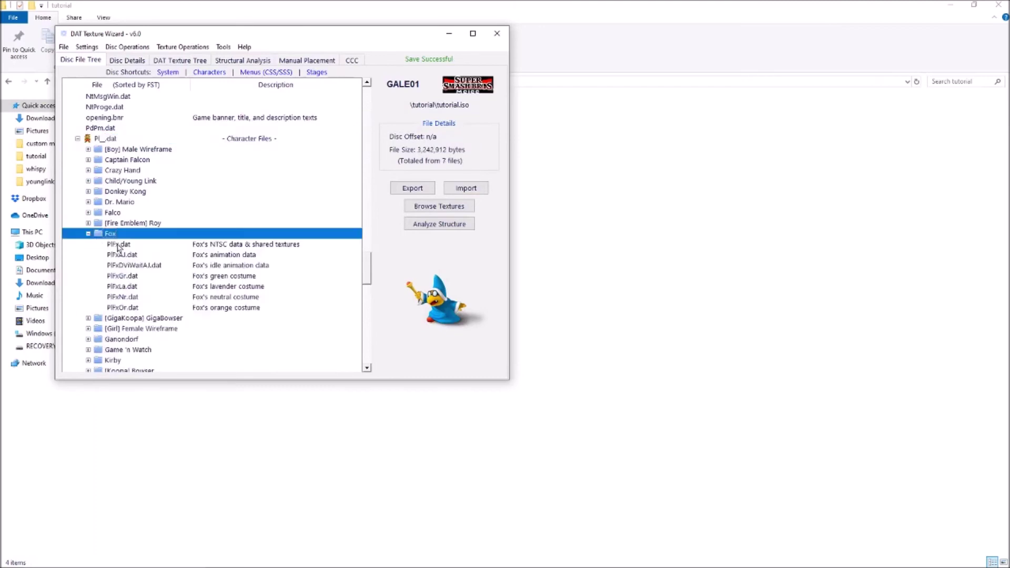
pyautogui.click(233, 297)
pyautogui.rightClick(227, 303)
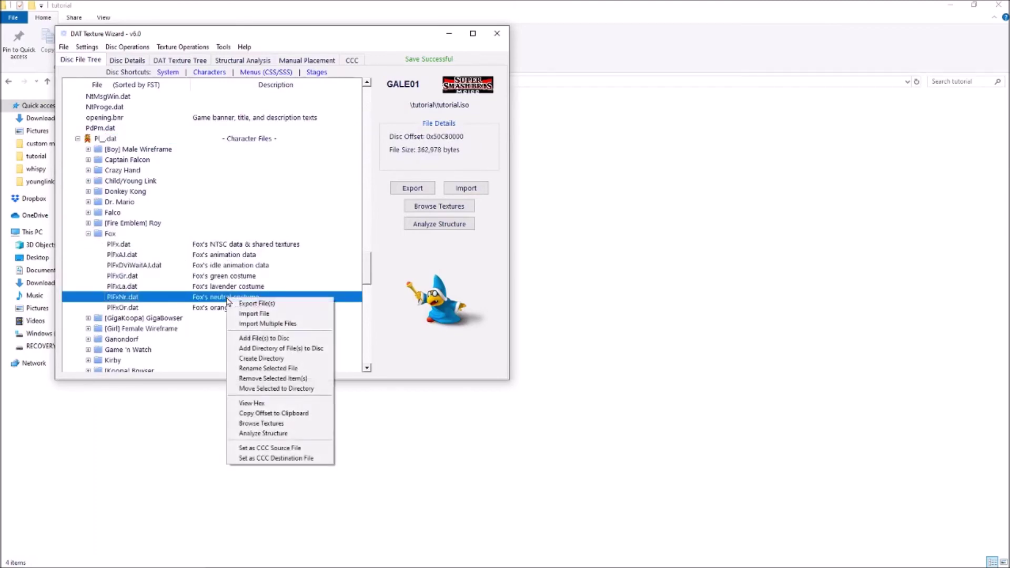
# Import the custom PlFxNr.dat from the tutorial folder over Fox's neutral costume
pyautogui.click(263, 314)
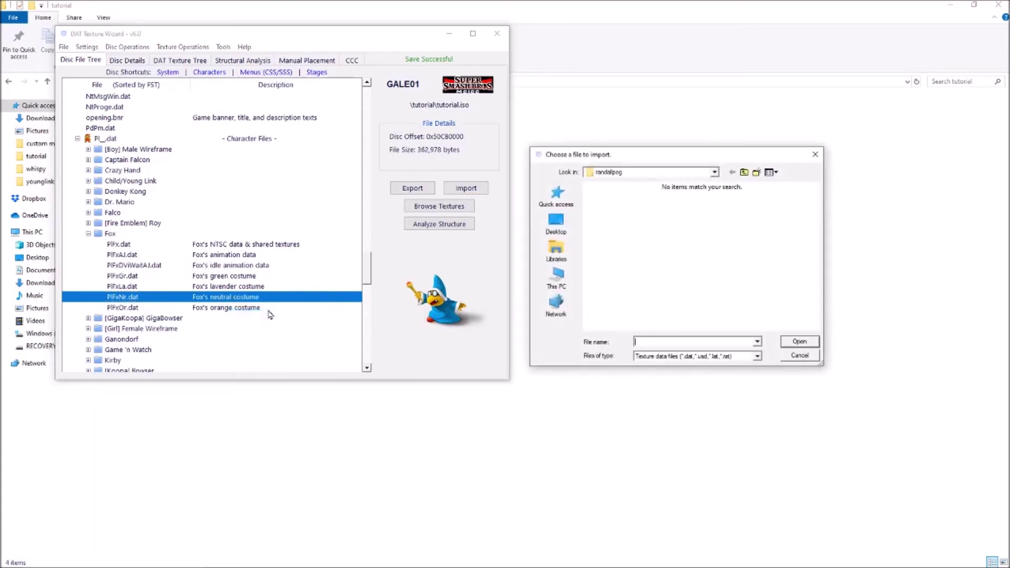
pyautogui.click(715, 173)
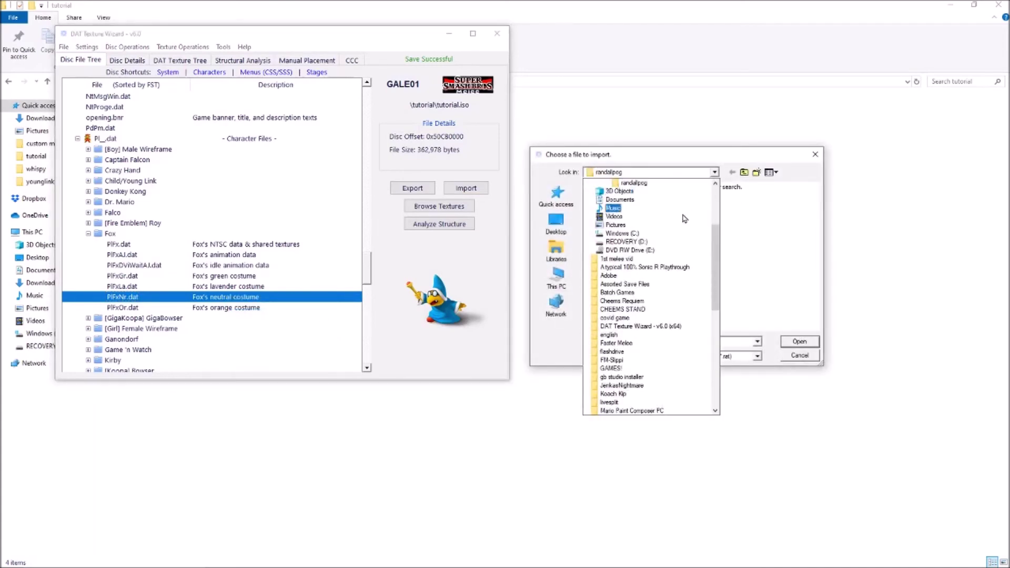
pyautogui.click(624, 225)
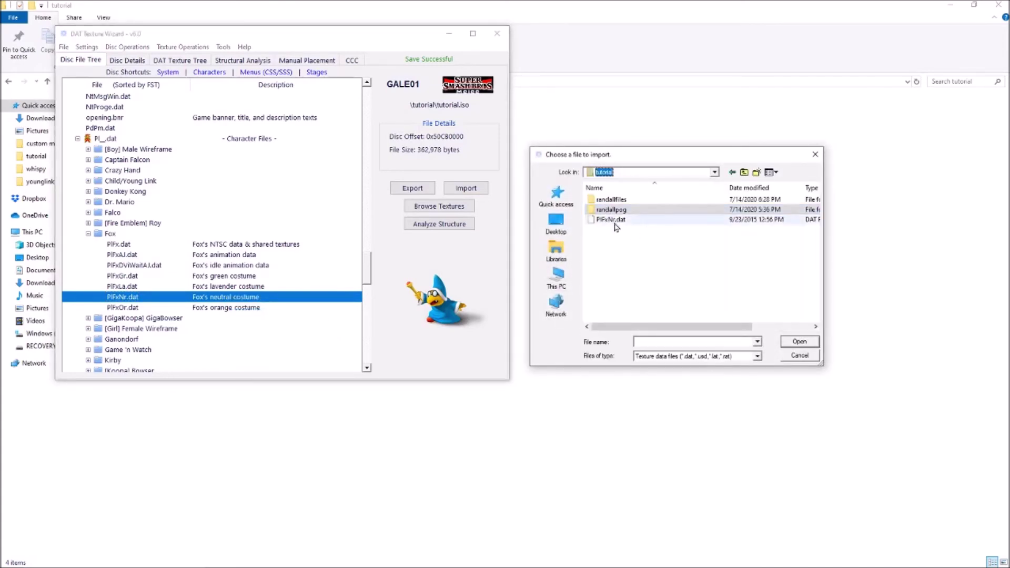
pyautogui.click(625, 220)
pyautogui.doubleClick(610, 220)
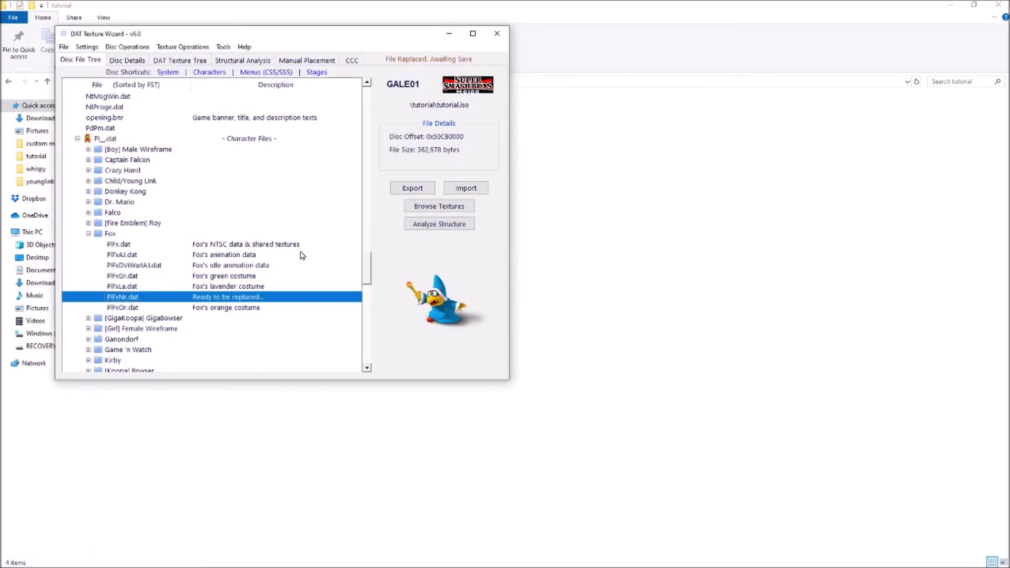
# Save the modified disc image via File > Save
pyautogui.click(242, 307)
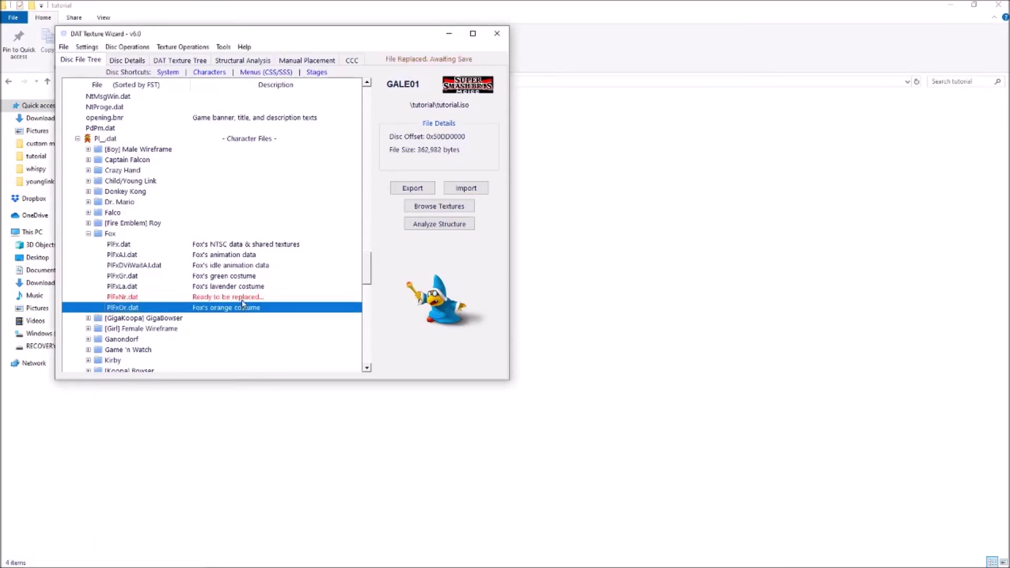
pyautogui.click(64, 47)
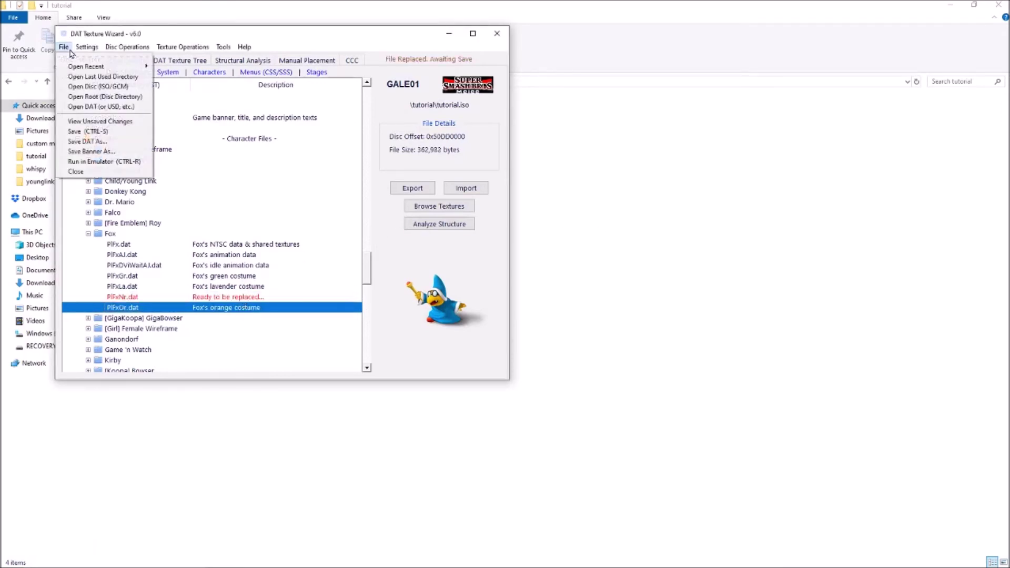
pyautogui.click(108, 131)
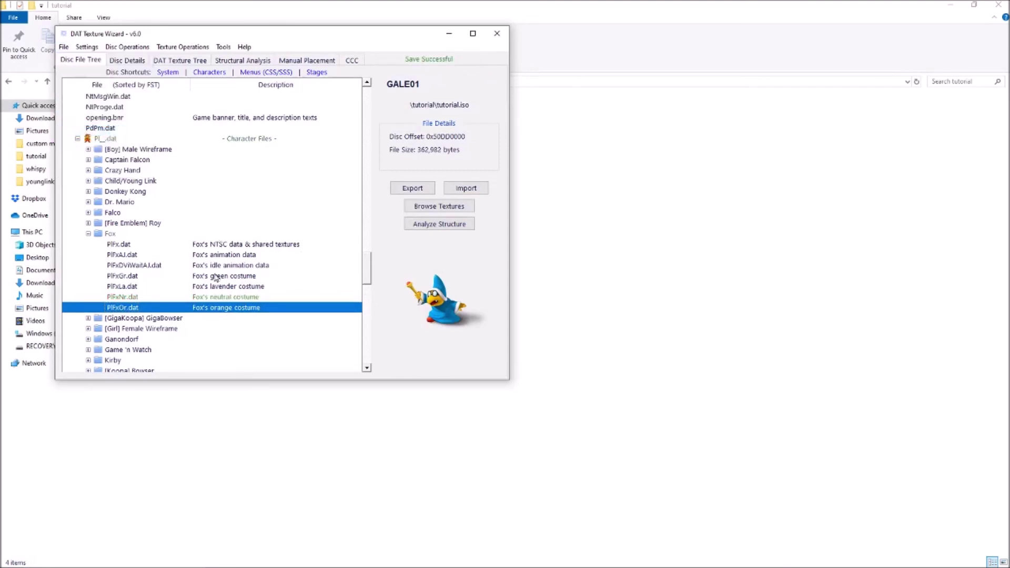
pyautogui.moveTo(797, 566)
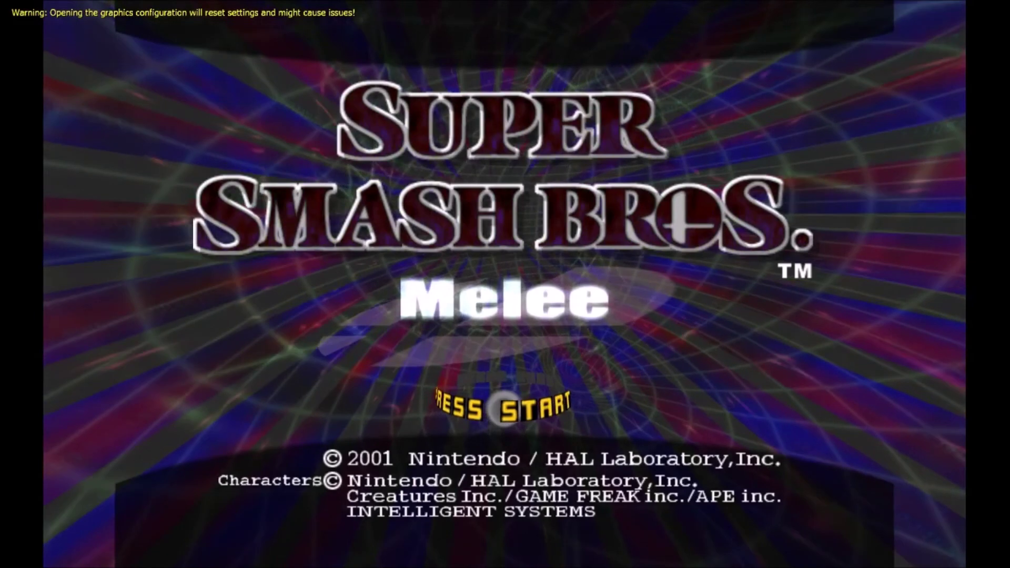
# Enter VS. Mode > Melee, pick Fox for player 1 and add a CPU Peach
pyautogui.press('Return')
pyautogui.press('Down')
pyautogui.press('x')
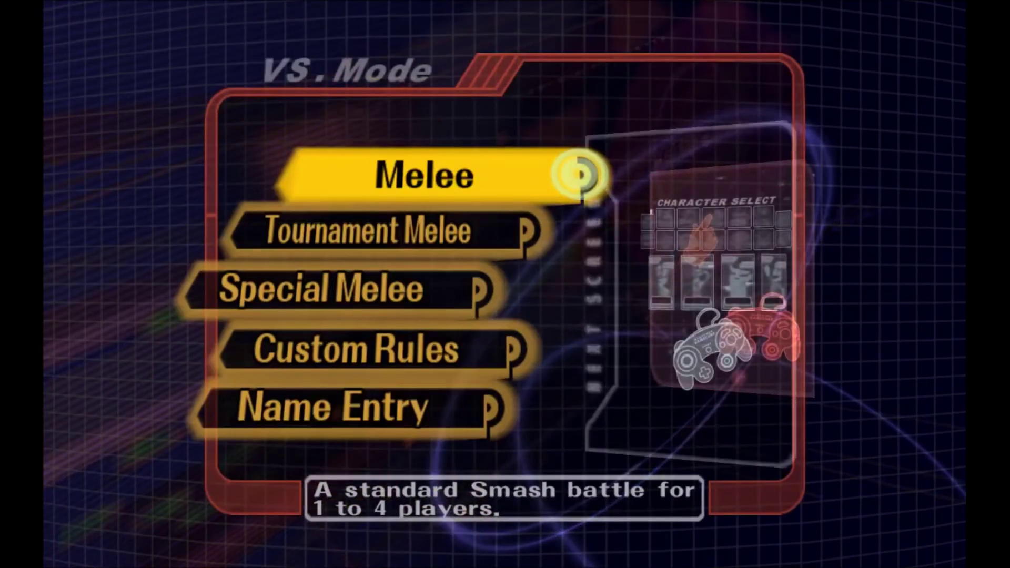
pyautogui.press('x')
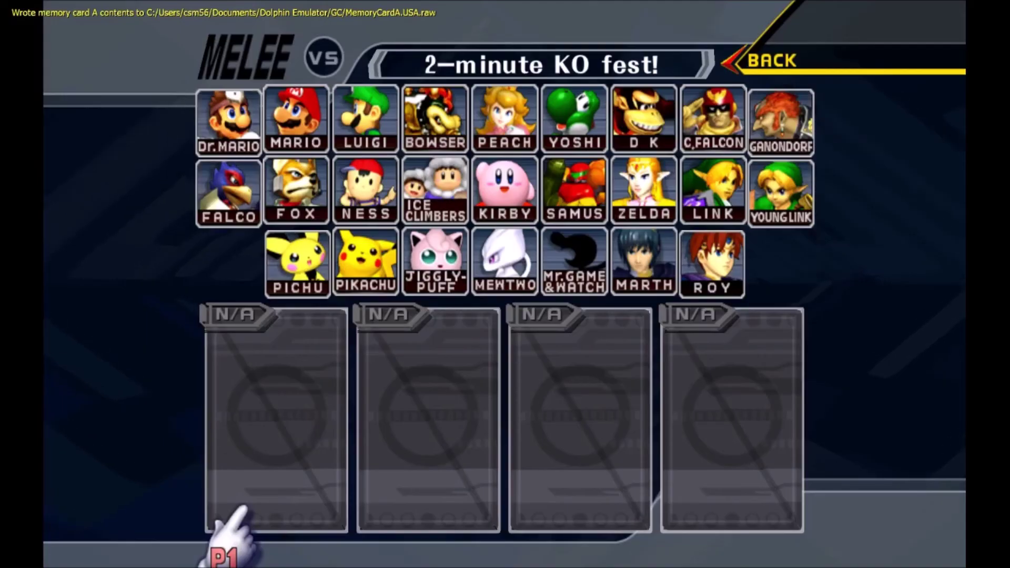
pyautogui.press('Up')
pyautogui.press('Right')
pyautogui.press('x')
pyautogui.press('Down')
pyautogui.press('x')
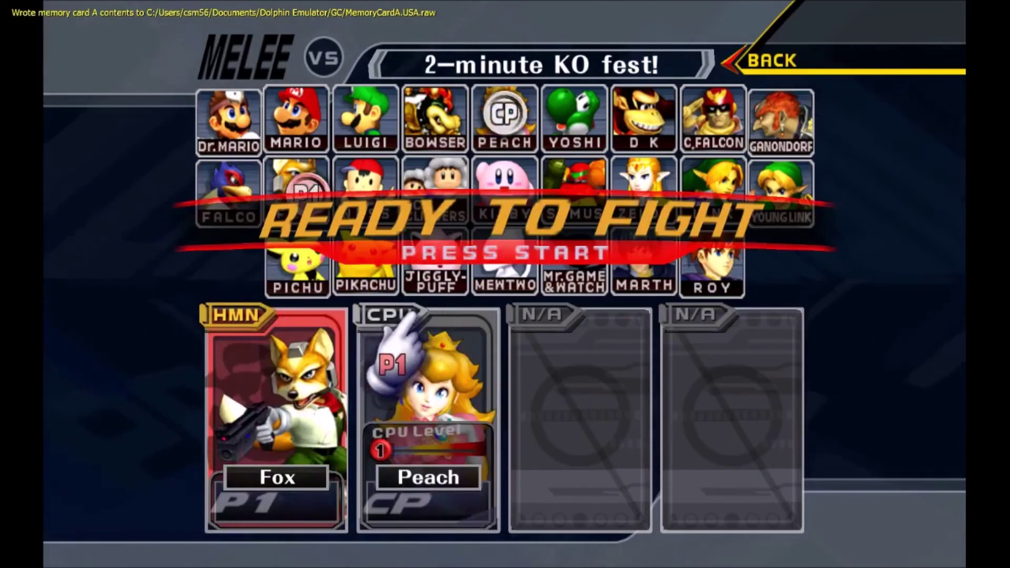
# Start the match on Yoshi's Story and run Fox across the stage
pyautogui.press('Return')
pyautogui.press('Up')
pyautogui.press('x')
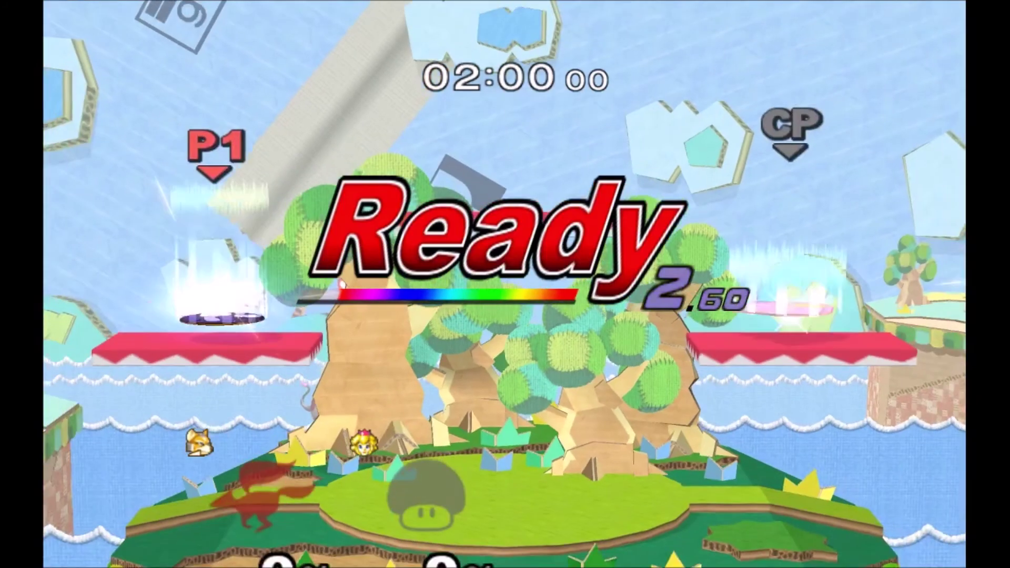
pyautogui.press('Down')
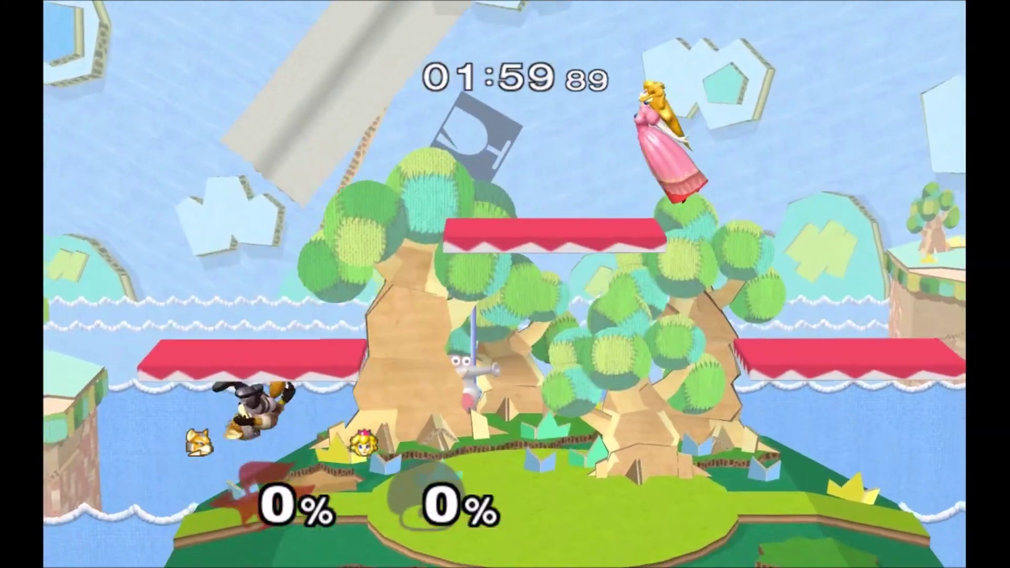
pyautogui.press('Right')
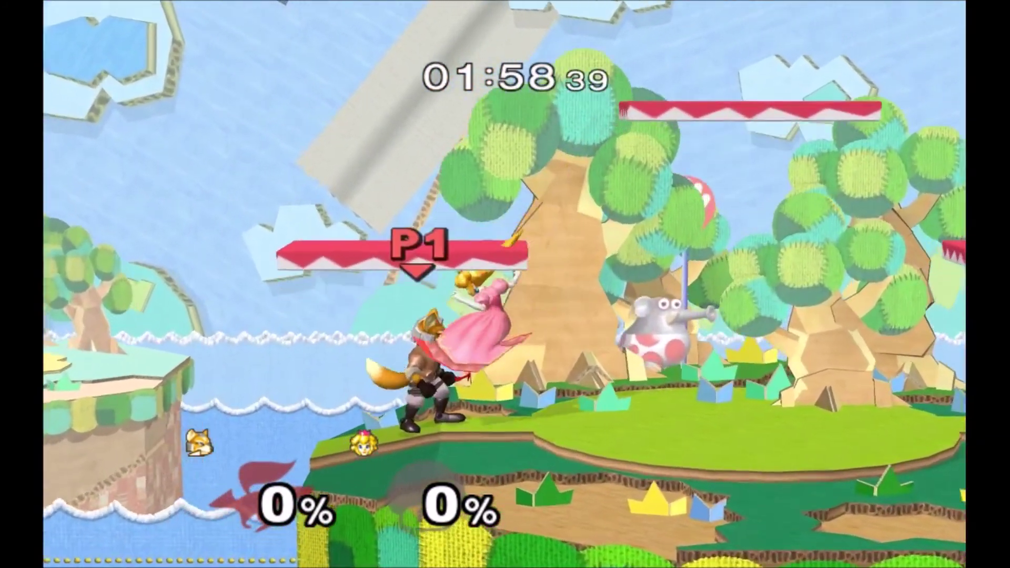
# Pause the match and swing the camera around Fox to view his new costume
pyautogui.press('Return')
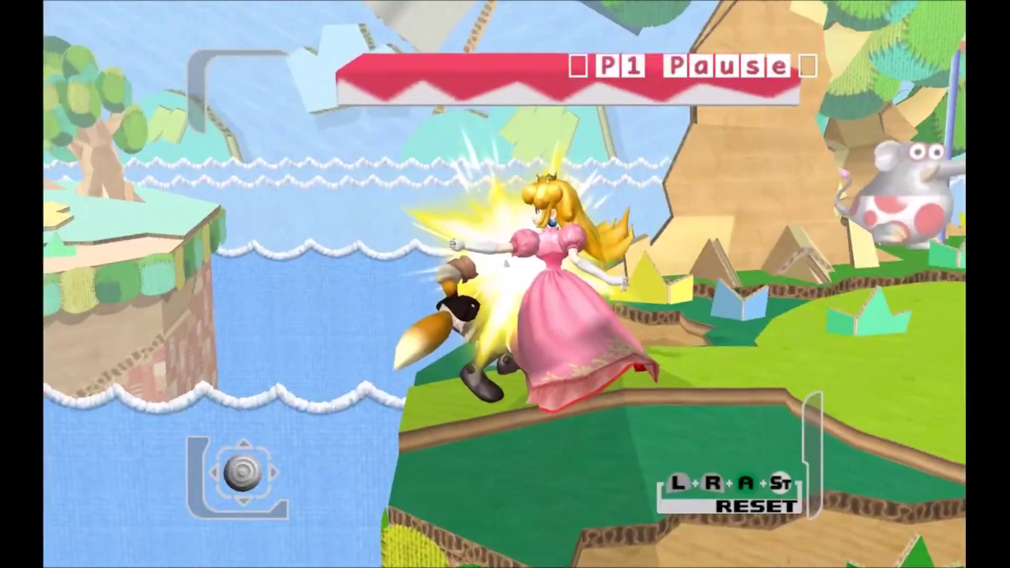
pyautogui.press('Return')
pyautogui.press('Return')
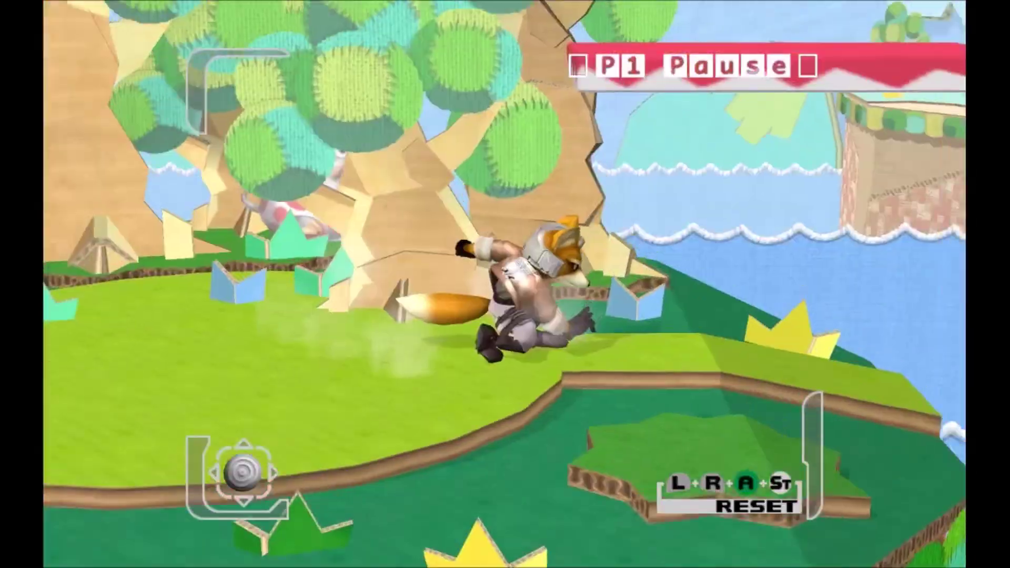
pyautogui.press('Down')
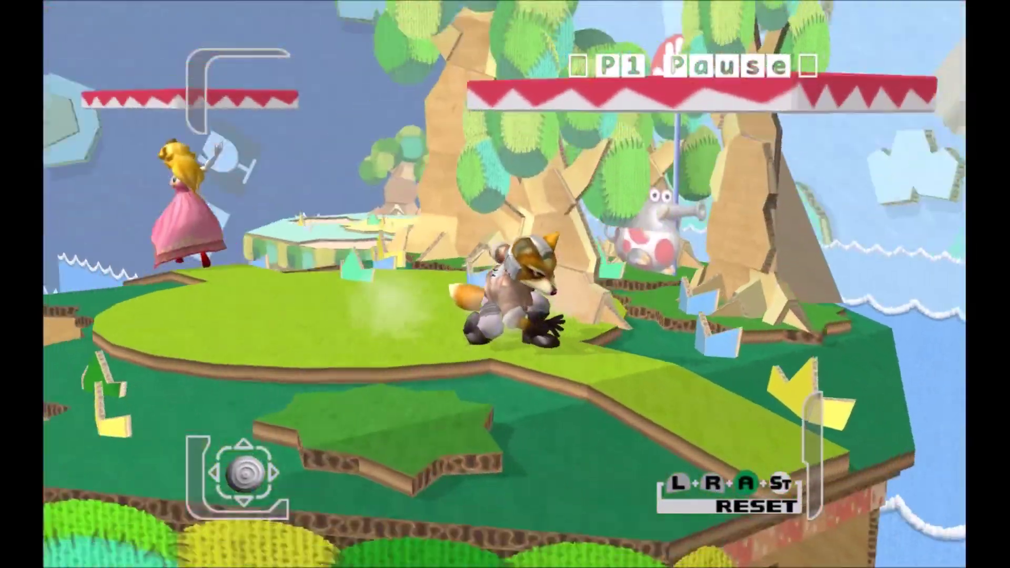
pyautogui.press('x')
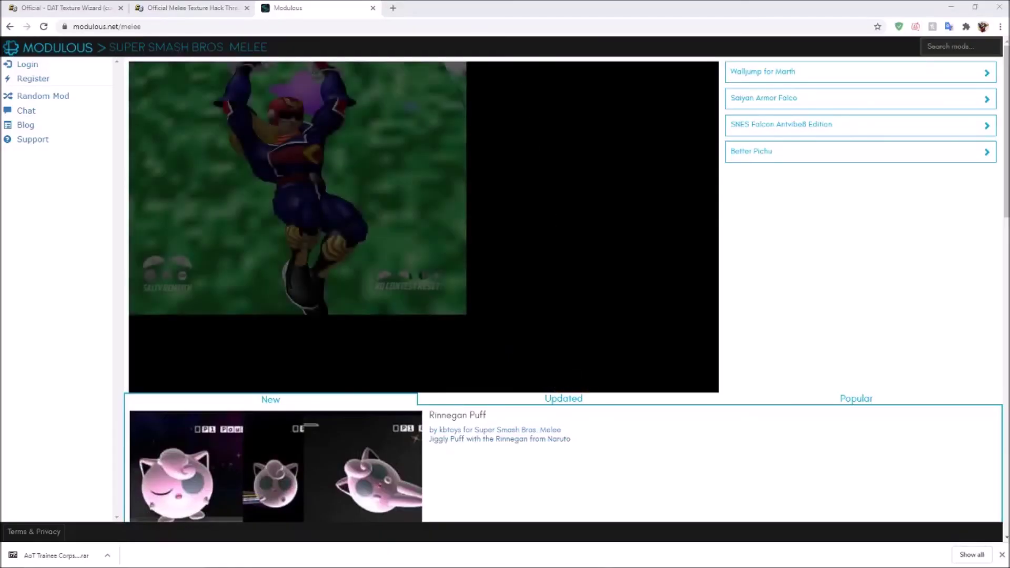
# Scroll down the Modulous Melee page to the New list showing Rinnegan Puff and Fresh Falco
pyautogui.scroll(-2, 817, 266)
pyautogui.scroll(-1, 817, 265)
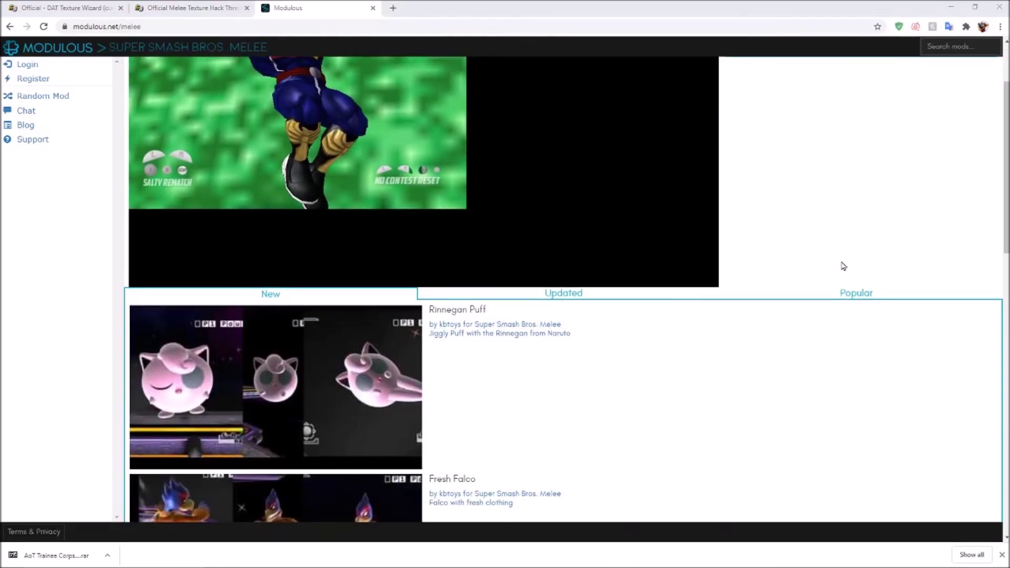
pyautogui.scroll(-4, 890, 220)
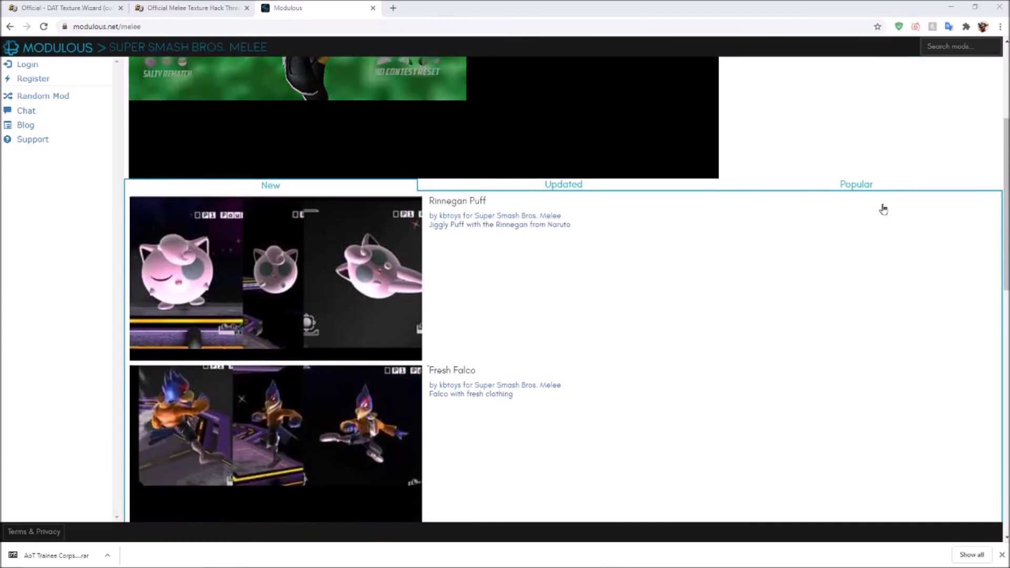